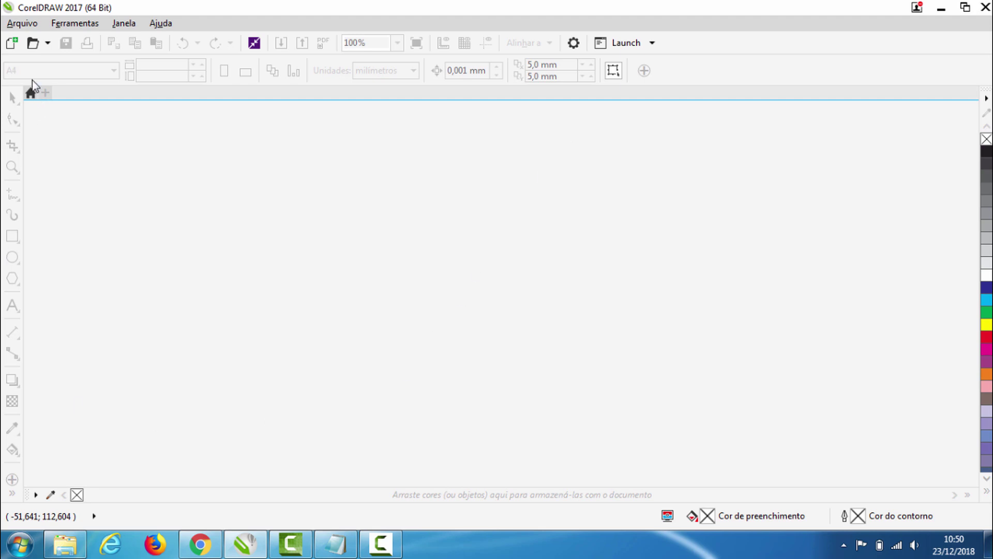
- Create a new A5 document in landscape orientation and add a rectangle covering the whole page
click(10, 49)
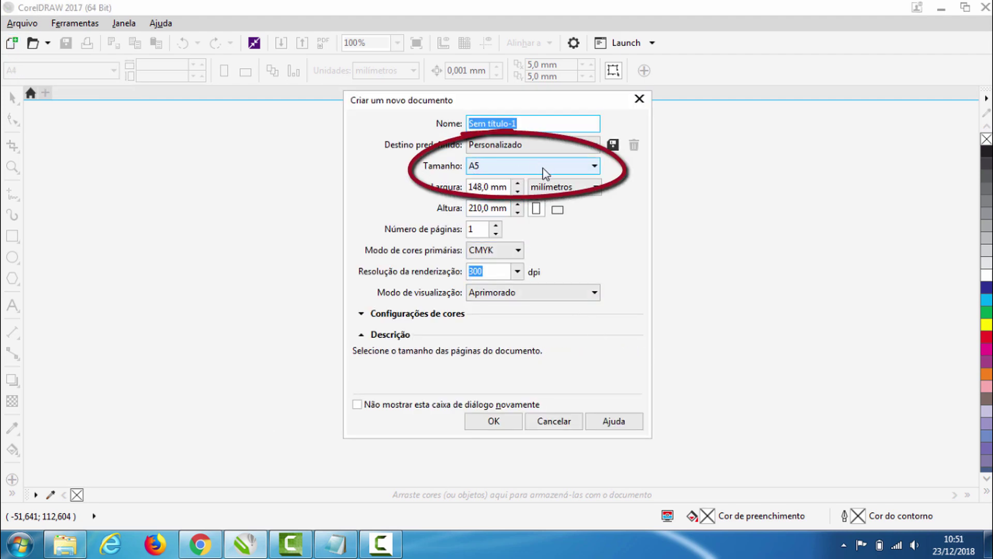
click(493, 421)
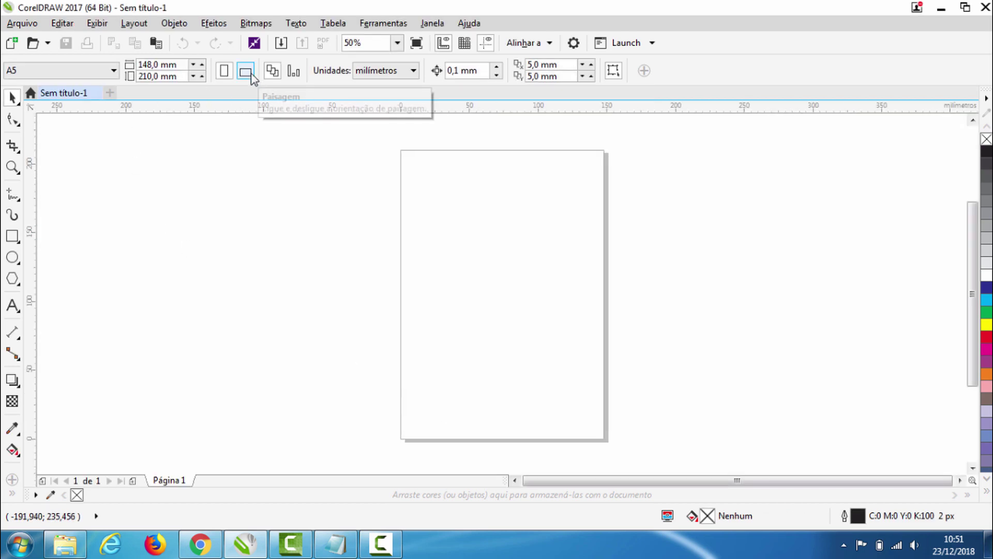
click(252, 75)
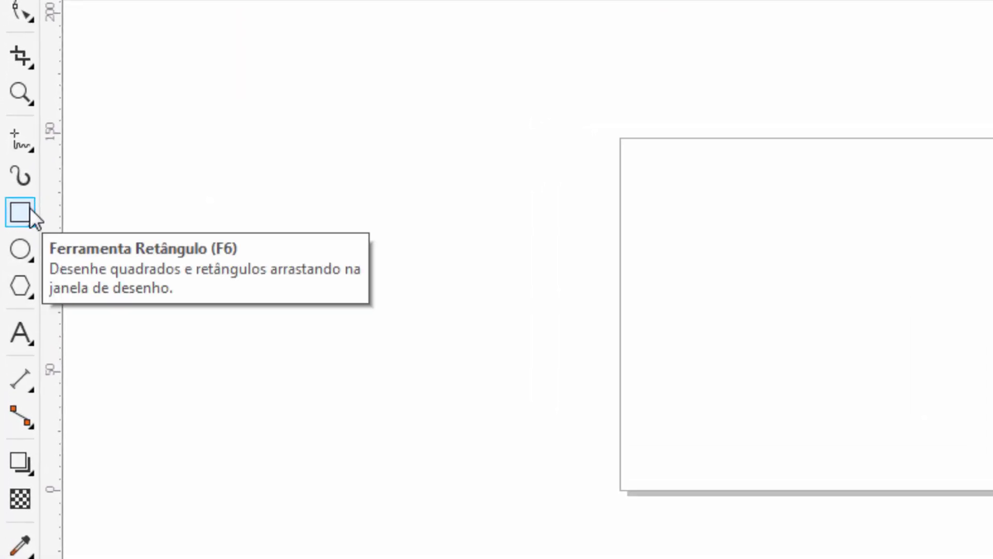
double_click(30, 208)
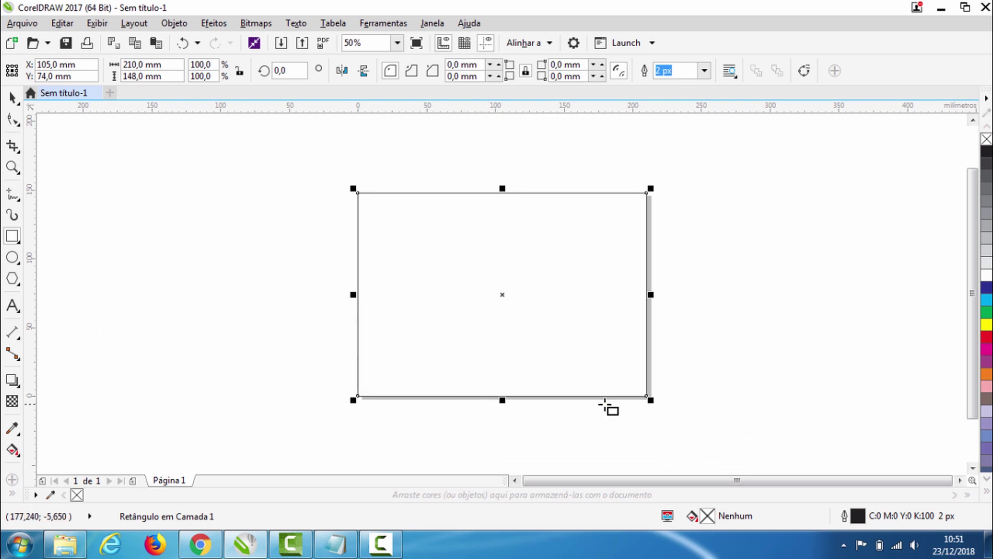
click(202, 246)
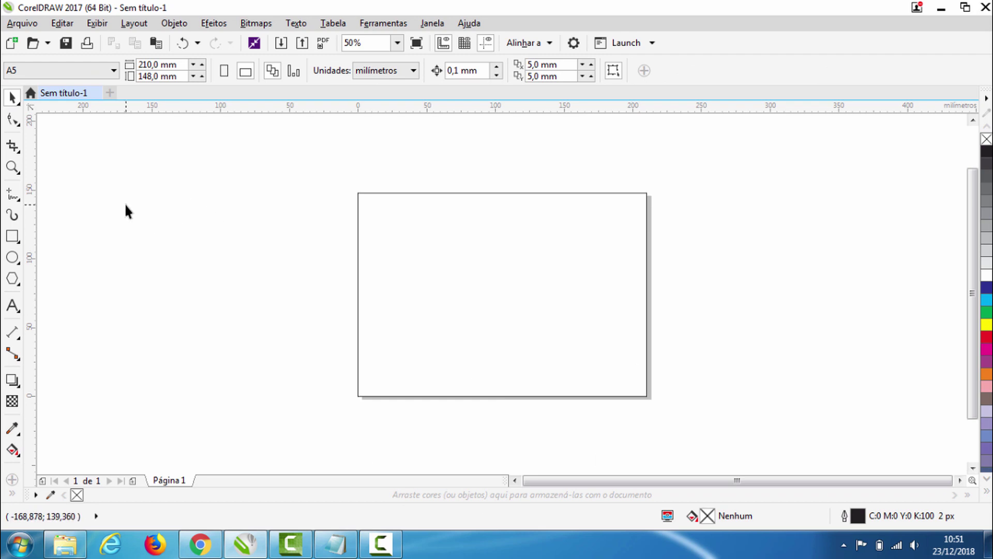
- Switch to Chrome and save the 1920 × 1080 picture of a Christmas tree with gifts and candles from the "natal" results to the desktop
click(199, 543)
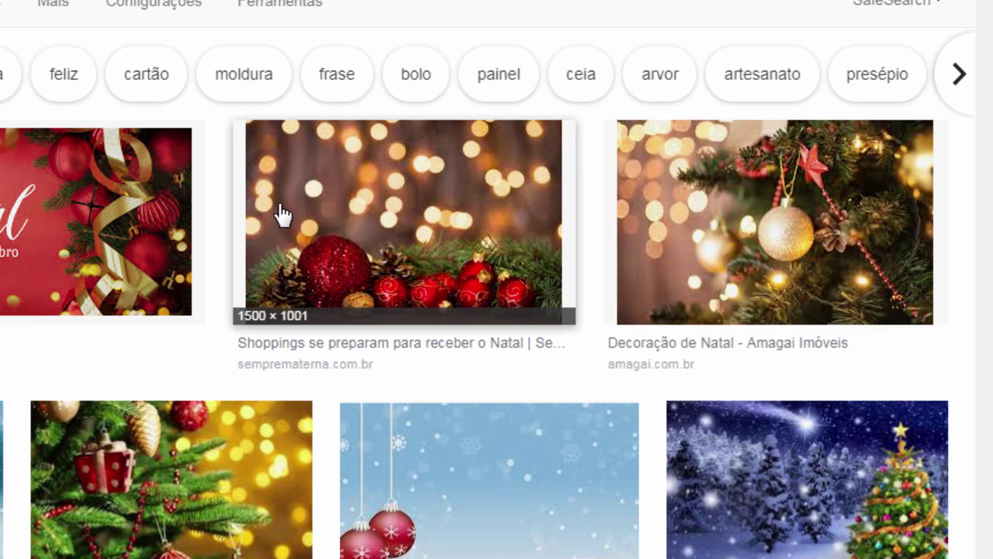
scroll(558, 226, down, 5)
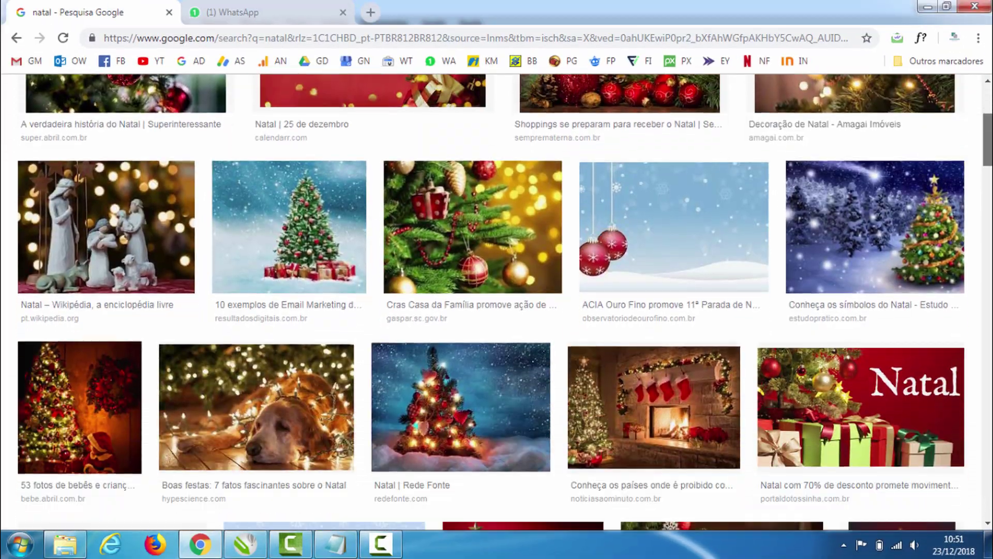
scroll(578, 243, down, 7)
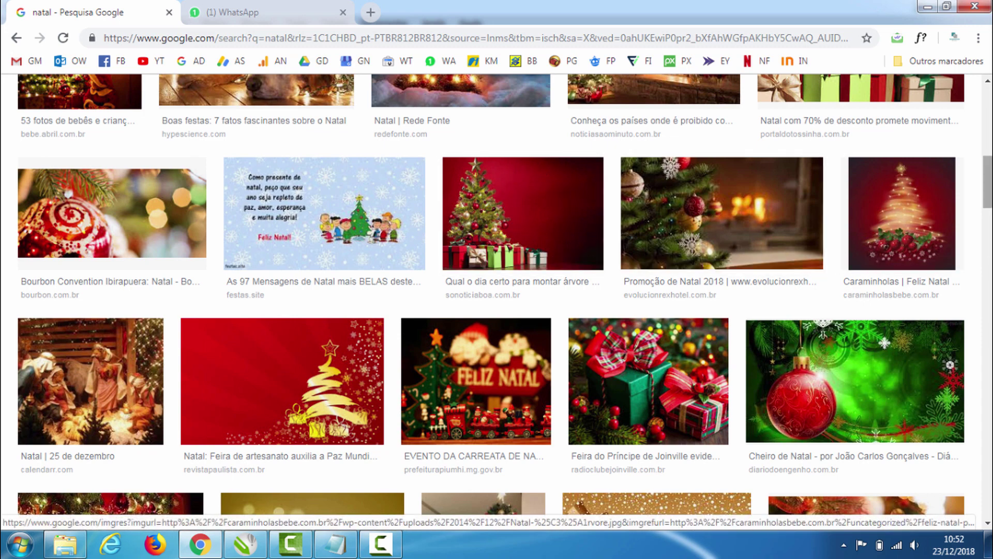
scroll(722, 168, down, 8)
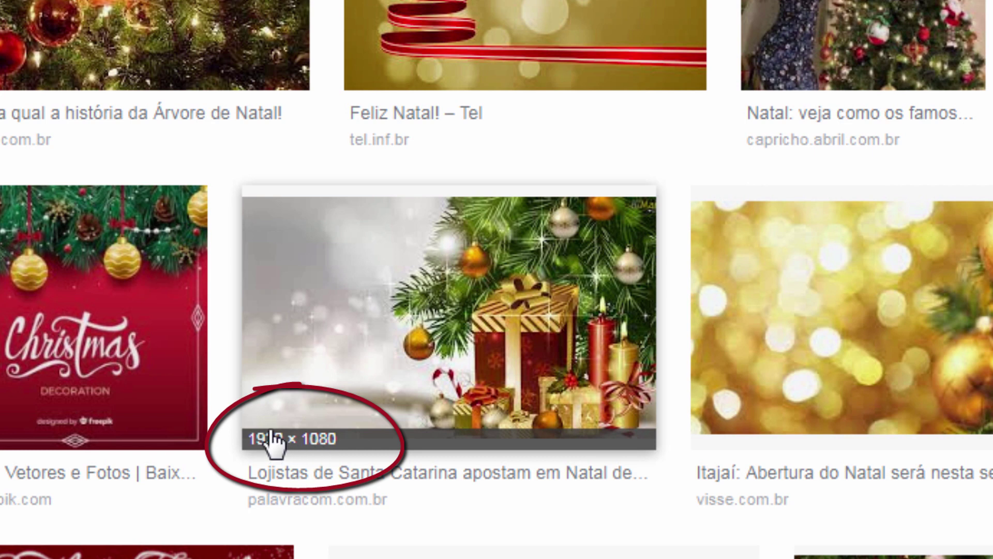
click(426, 317)
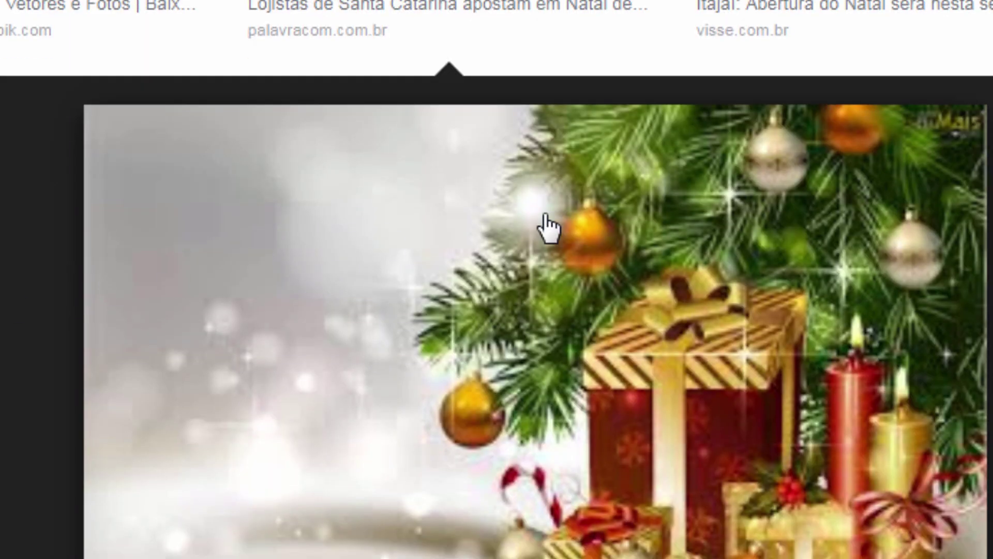
right_click(556, 230)
click(426, 387)
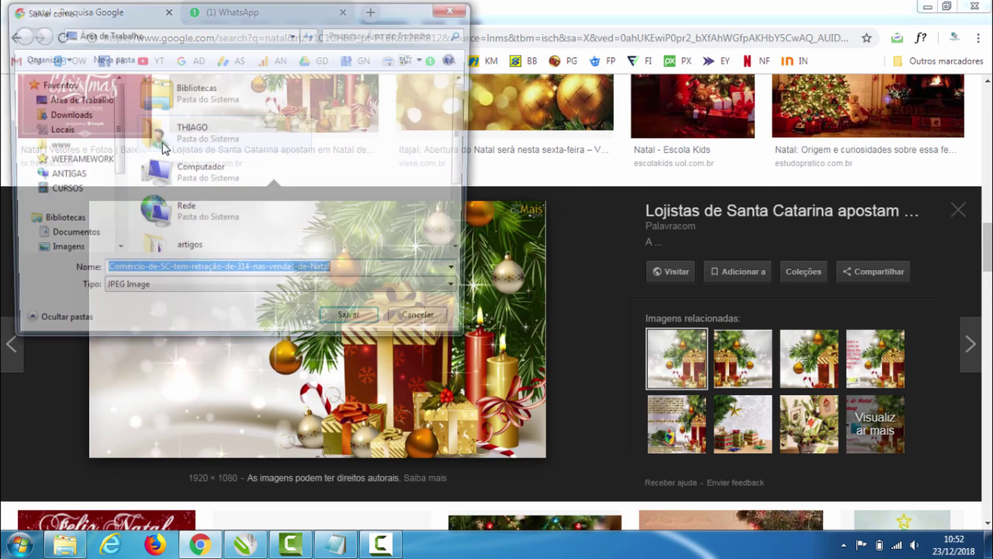
click(104, 101)
click(354, 325)
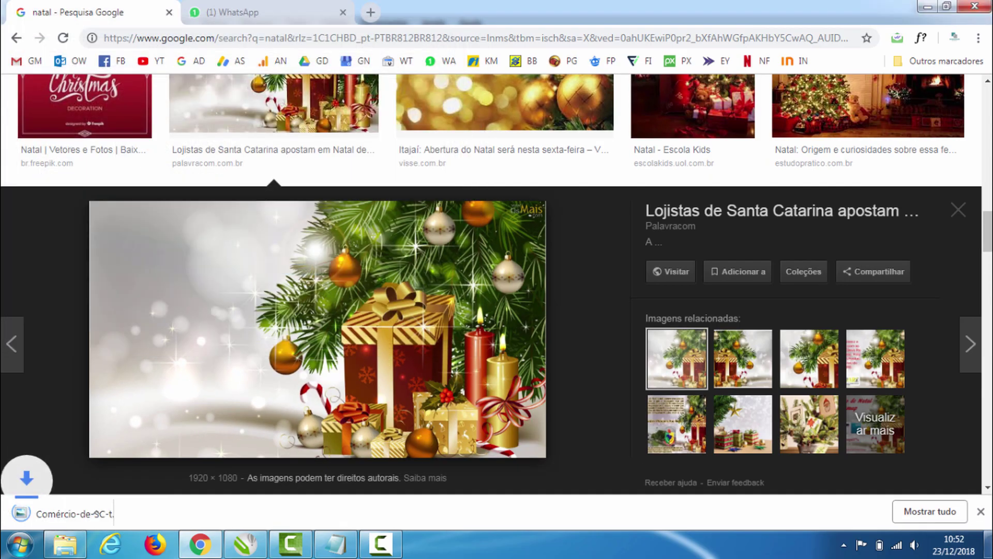
- Copy the saved Christmas picture from the desktop, paste it into the CorelDRAW page and select it
key(super+d)
click(120, 107)
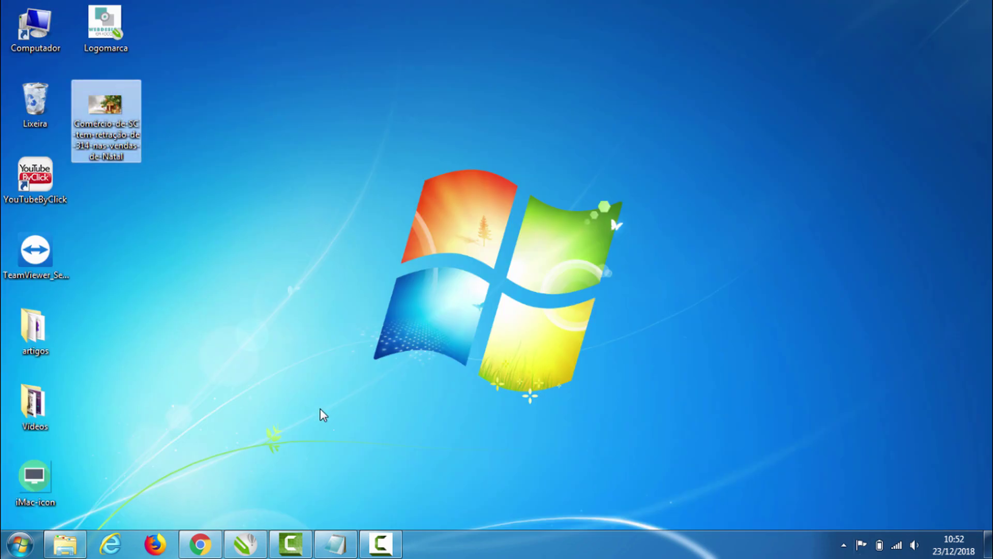
click(259, 547)
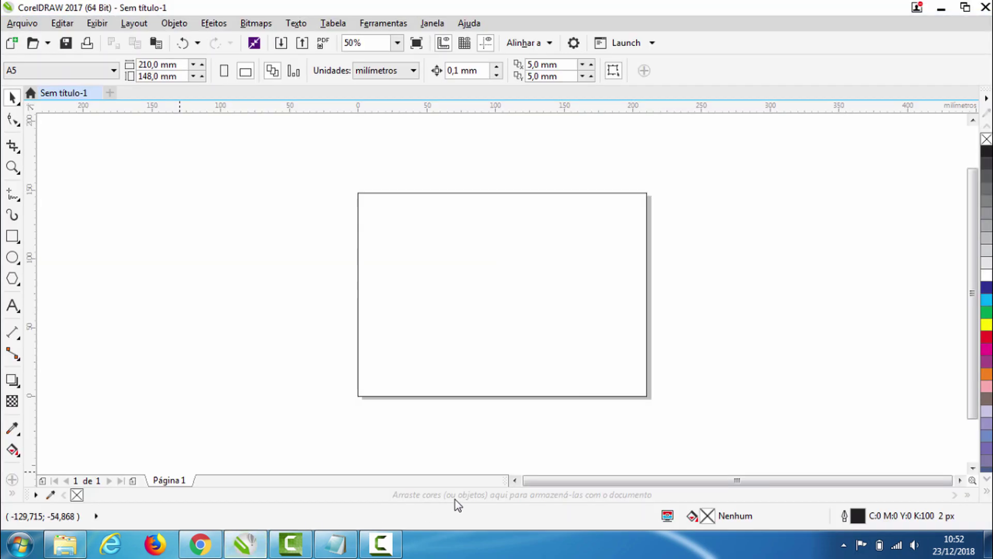
key(ctrl+v)
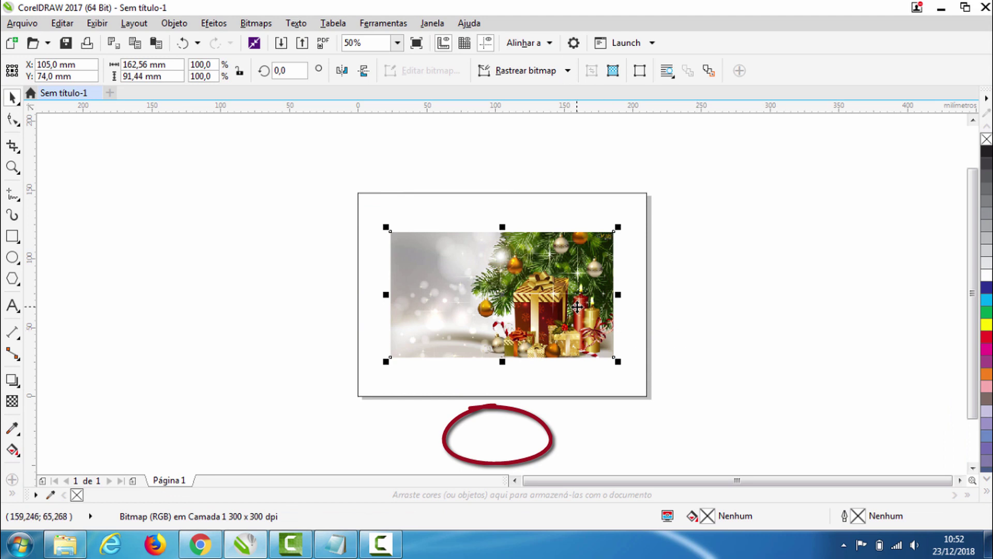
click(216, 210)
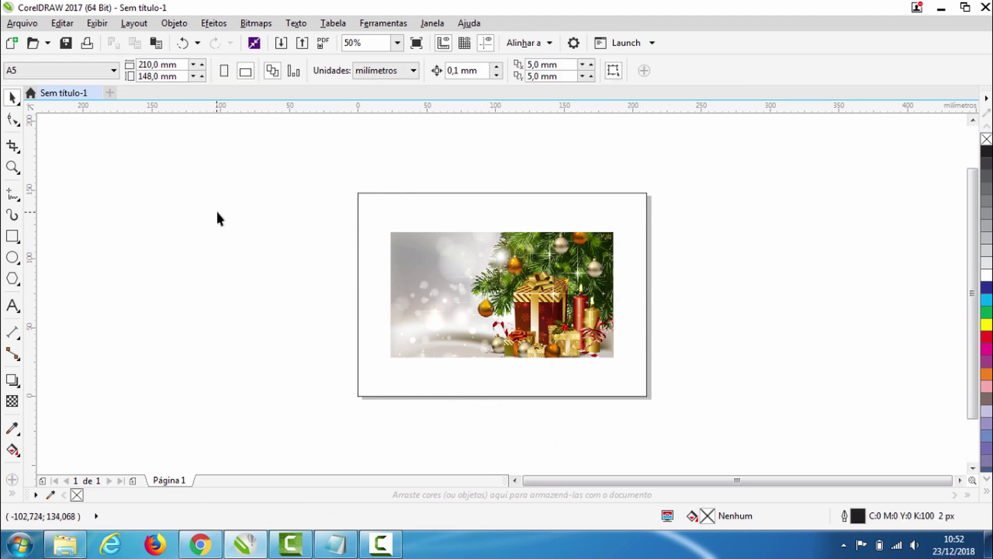
click(468, 254)
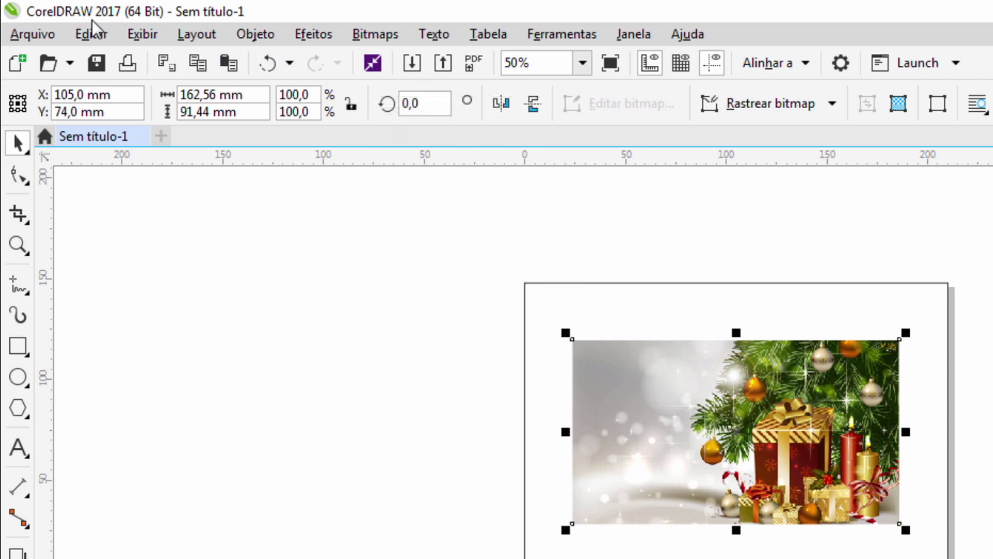
click(318, 36)
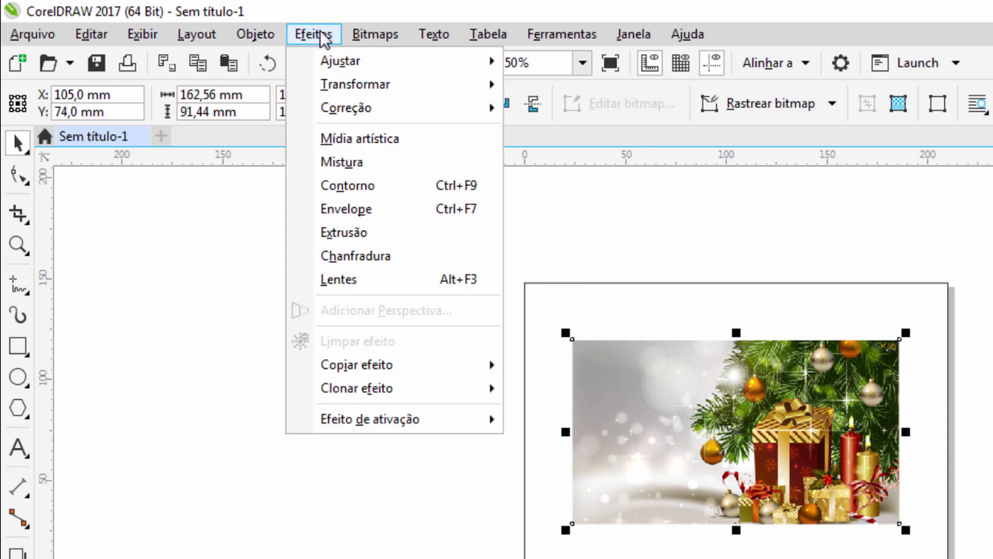
click(290, 36)
click(251, 35)
key(Escape)
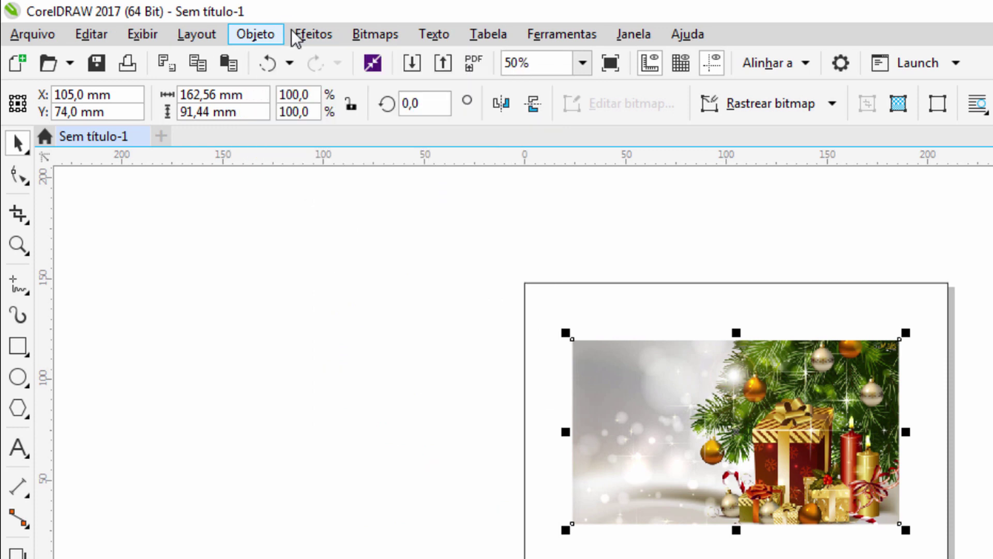
- Place the Christmas picture inside the page-sized rectangle as a PowerClip
click(257, 35)
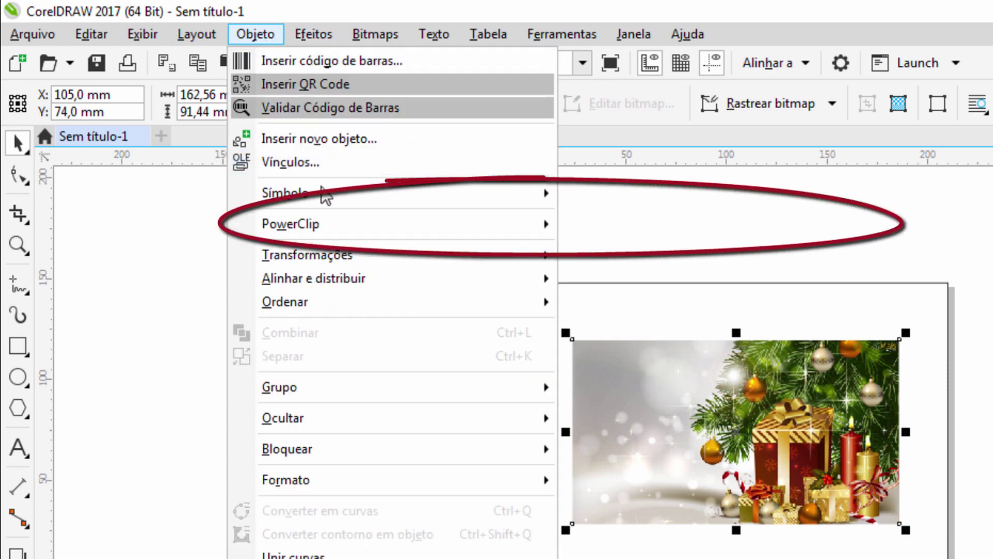
mouse_move(526, 234)
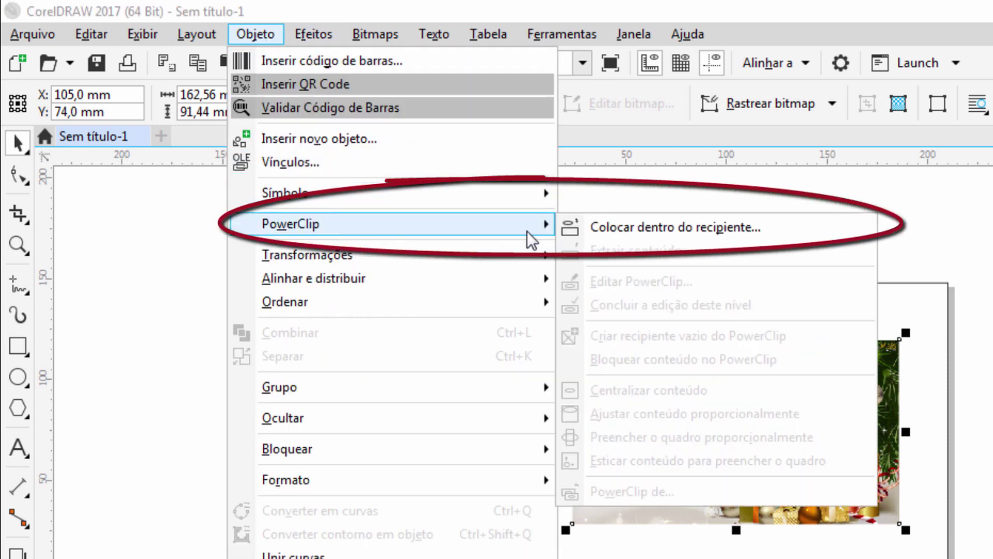
click(618, 239)
click(560, 319)
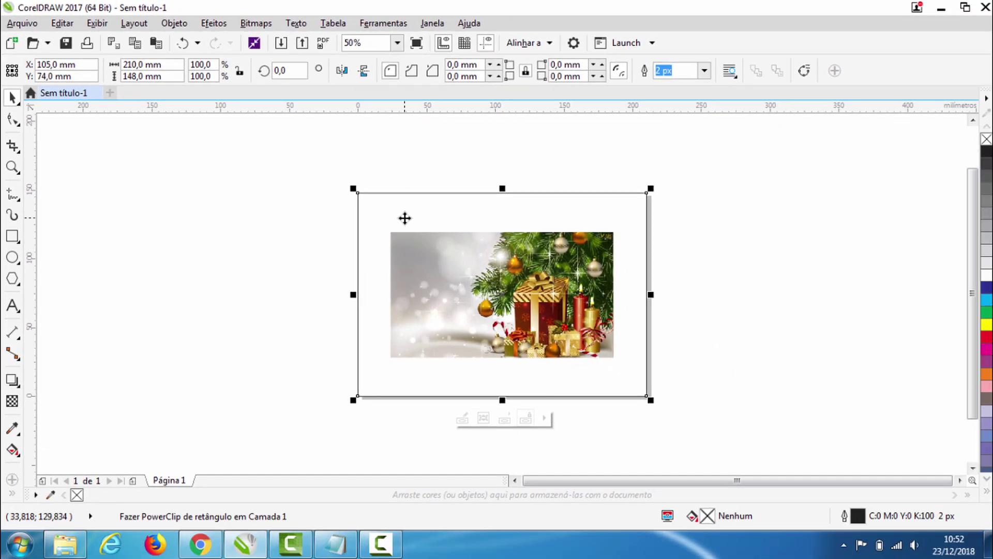
- Enlarge the clipped picture to about 274 × 154 mm and shift it to cover the frame, and remove the frame's outline
right_click(594, 321)
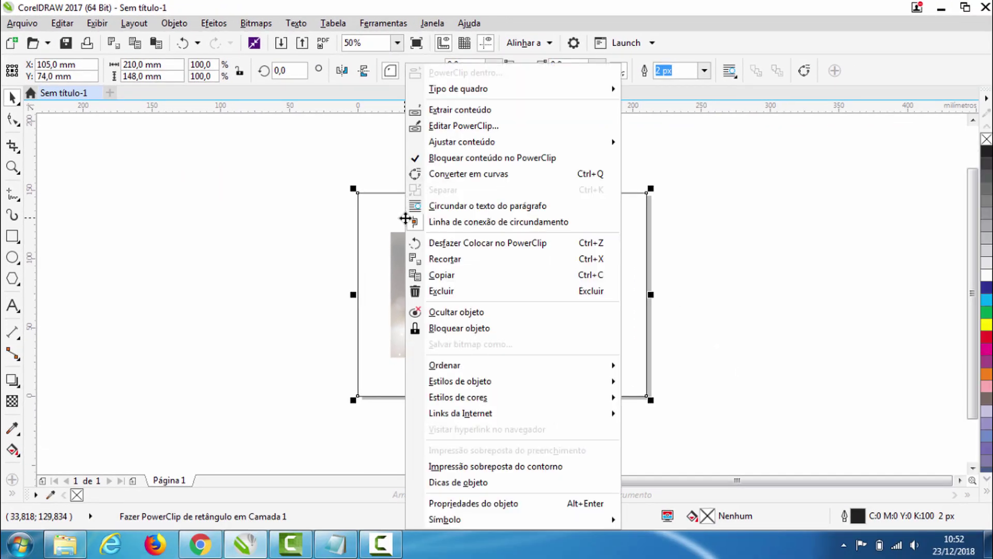
click(458, 126)
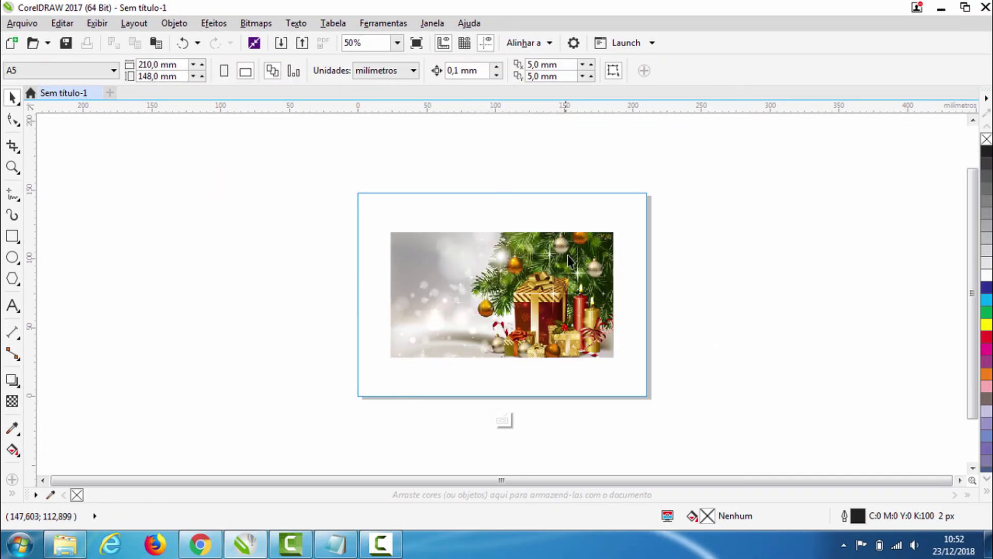
drag(617, 228, 701, 188)
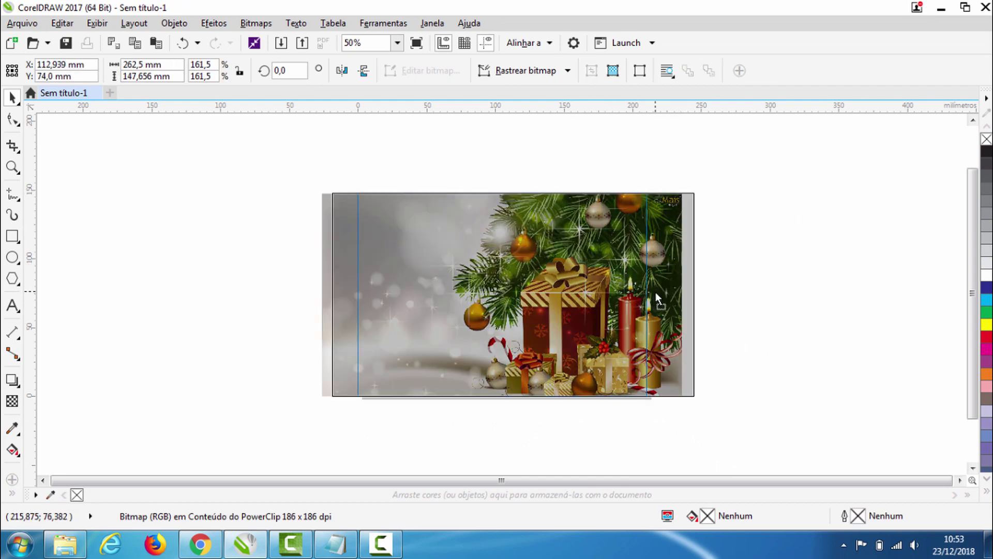
drag(656, 298, 549, 293)
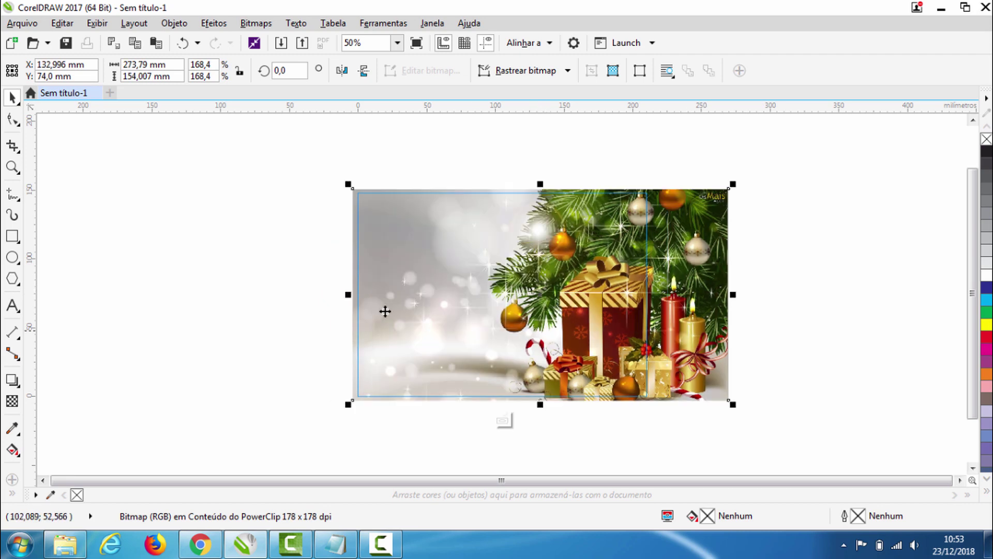
ctrl+click(228, 252)
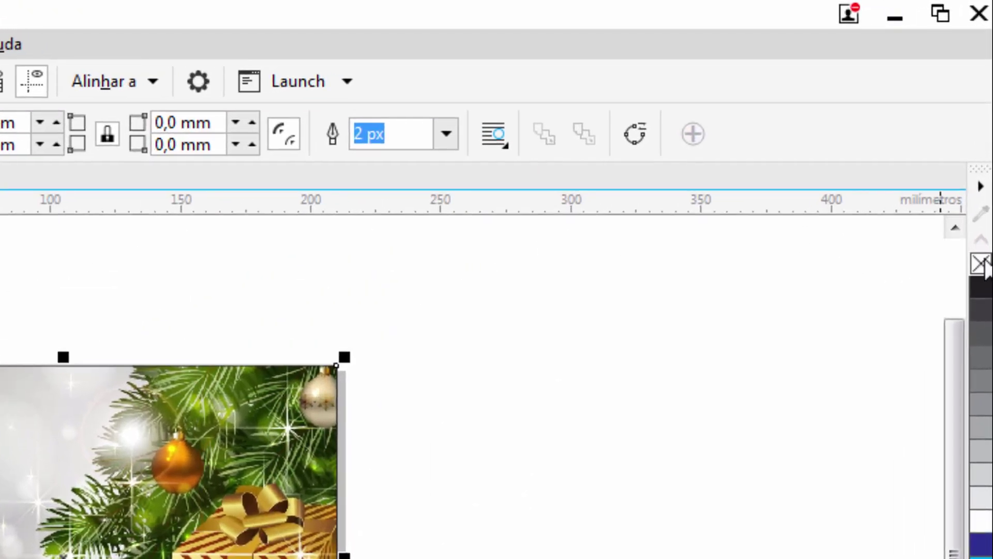
right_click(981, 264)
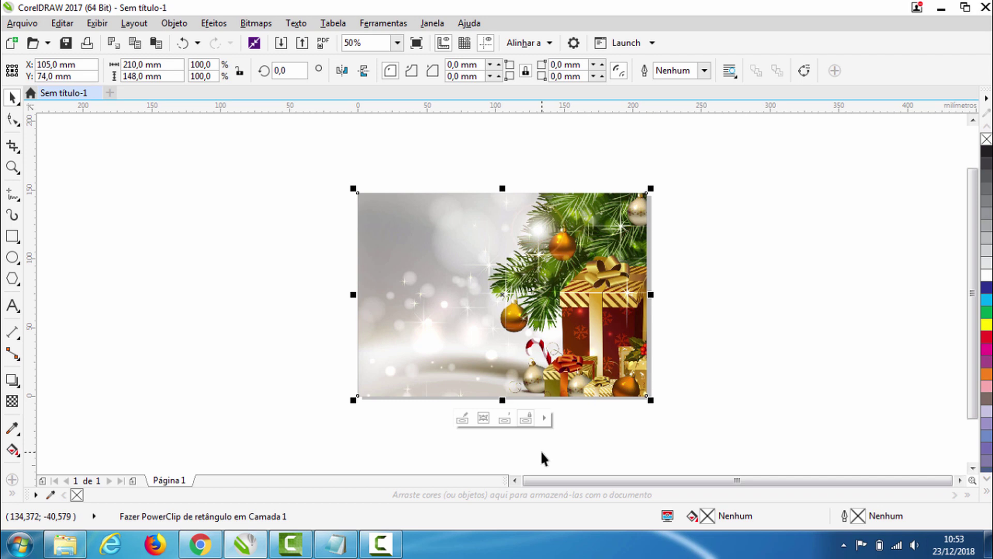
- Paste the message beginning "Que a estrela que brilhou em Belém" from the text file as artistic text and place it on the card's upper part
click(333, 547)
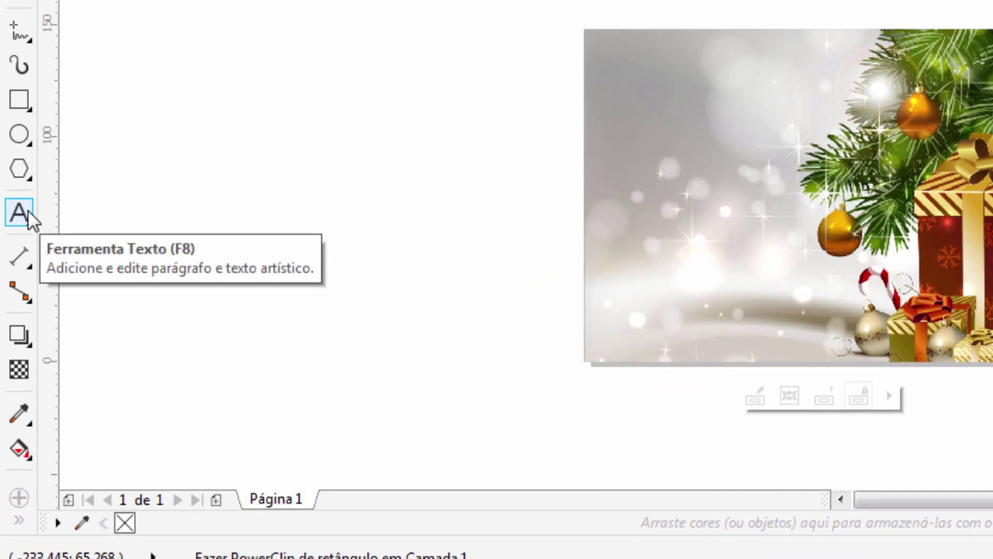
click(27, 209)
click(215, 136)
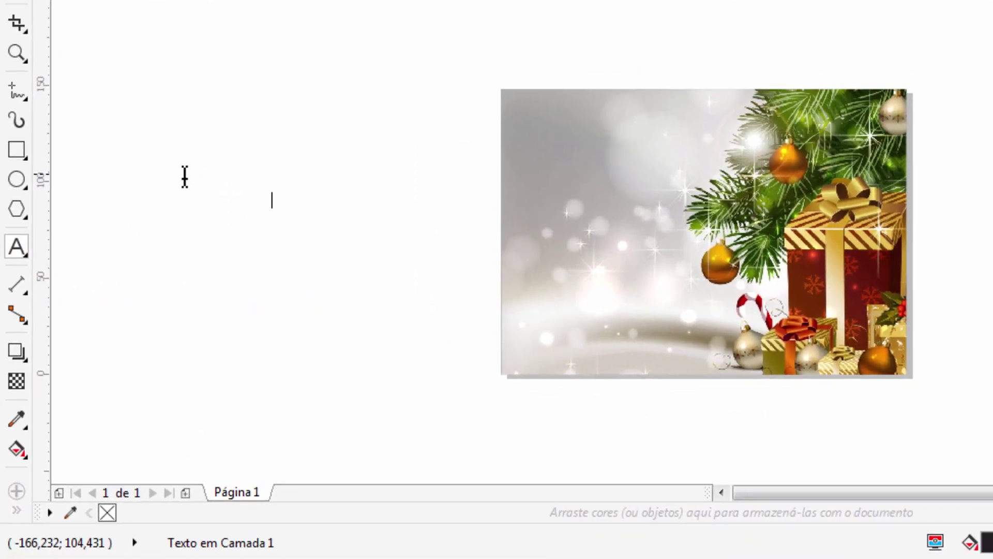
key(ctrl+v)
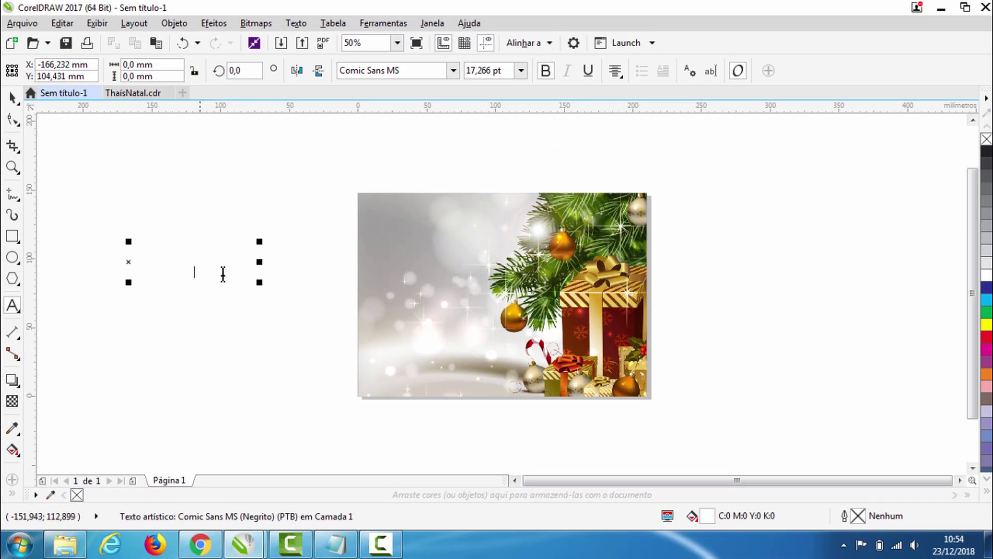
click(12, 97)
drag(216, 258, 566, 233)
click(743, 284)
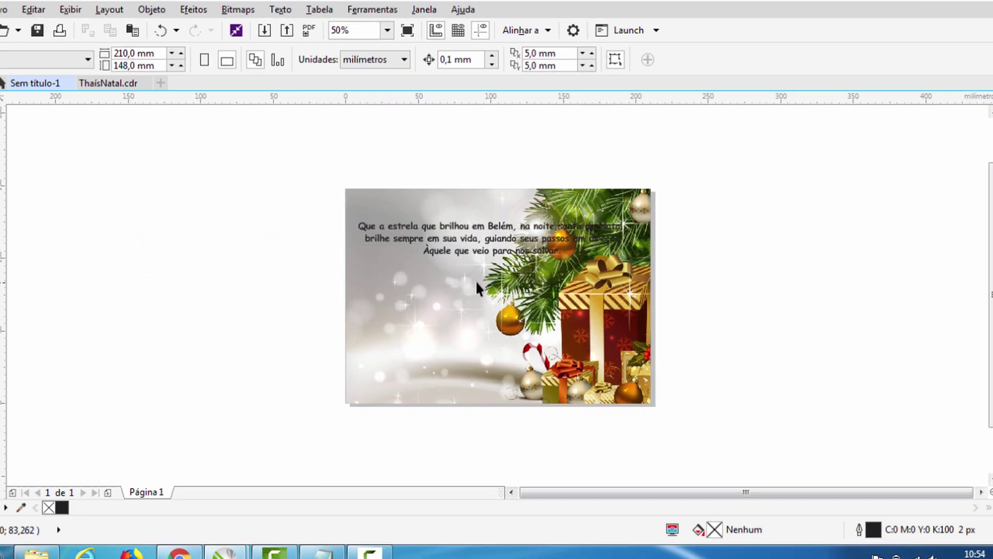
- Break the greeting message into six short lines, with "Belém," starting the second line and "salvar." alone on the last
key(F2)
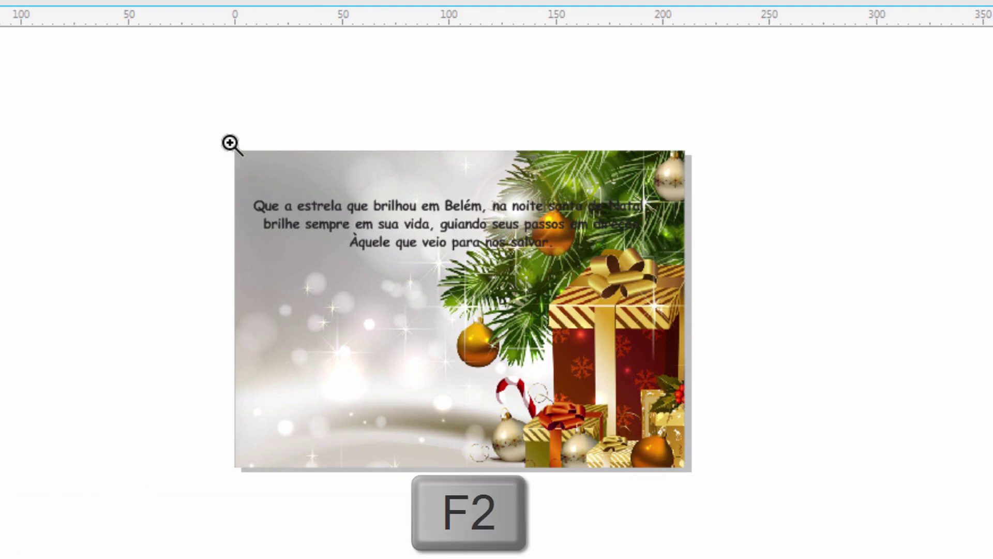
drag(272, 160, 703, 474)
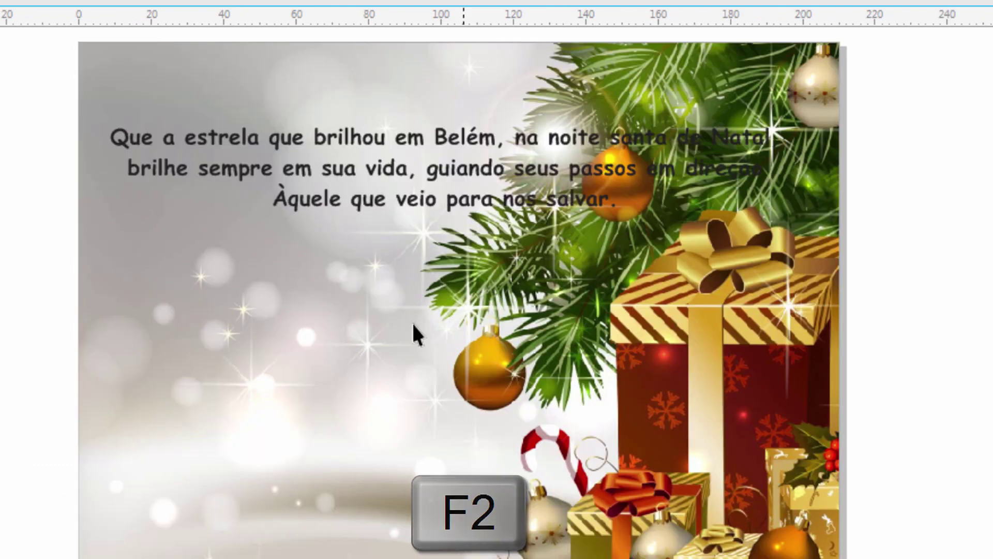
click(436, 138)
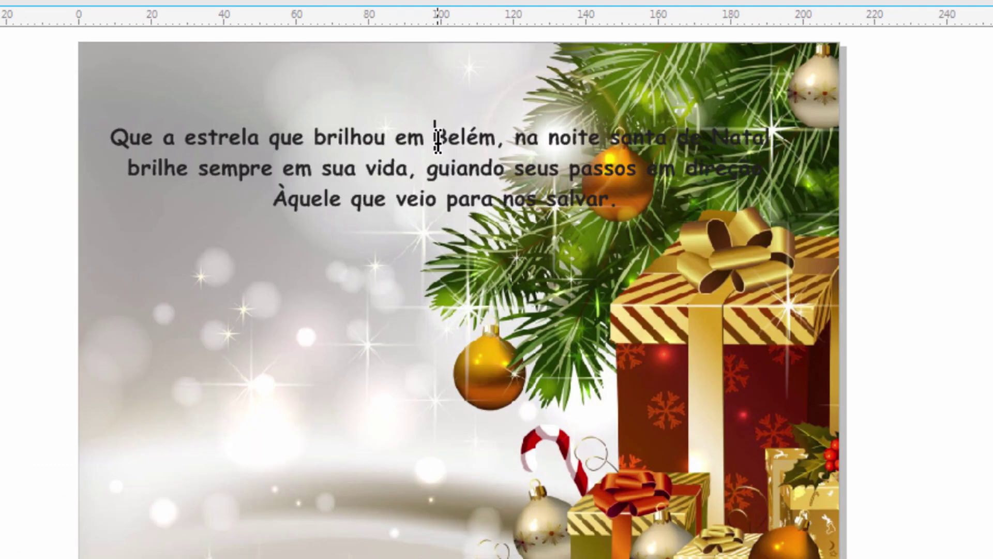
key(Return)
key(Return)
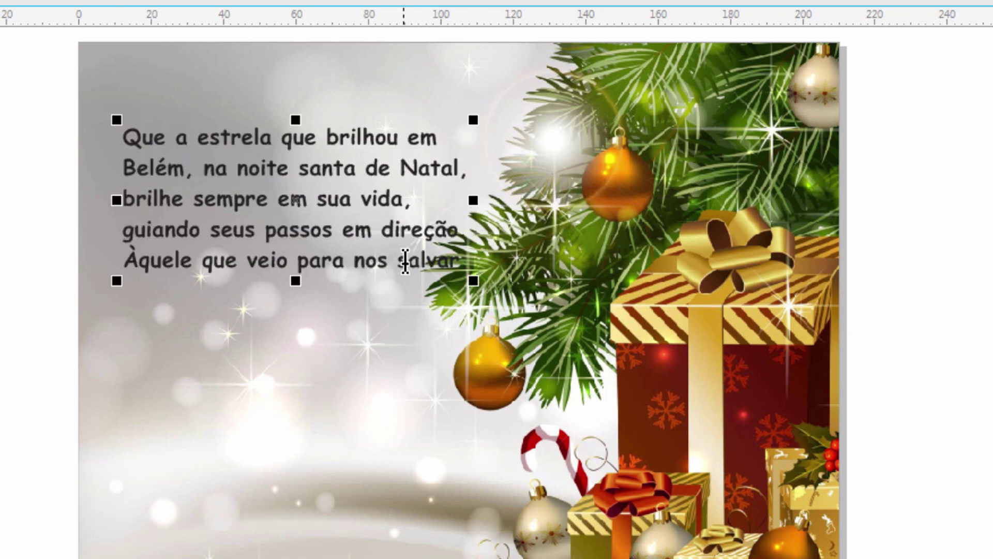
click(403, 261)
key(Return)
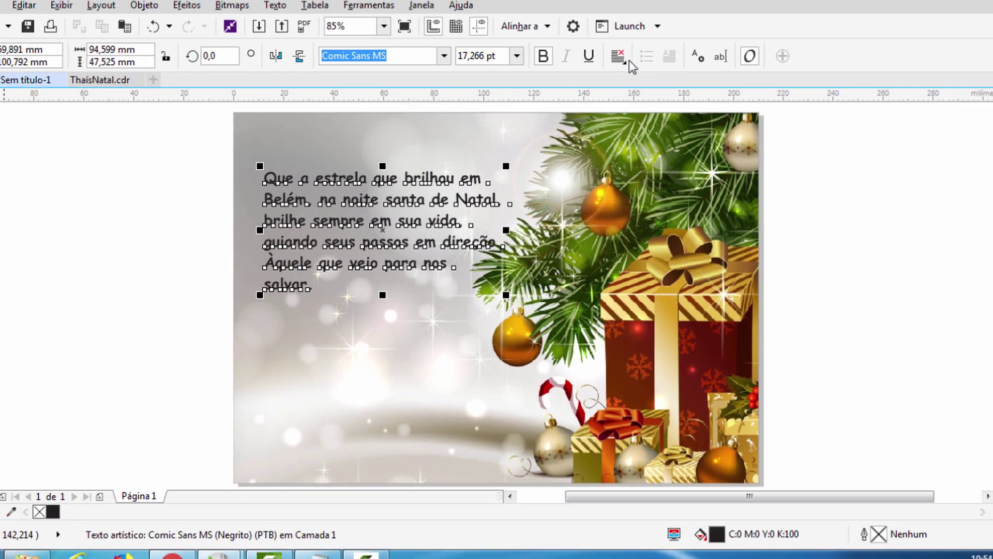
- Centre-align the greeting message and move it slightly left over the plain area of the background
click(628, 59)
click(653, 107)
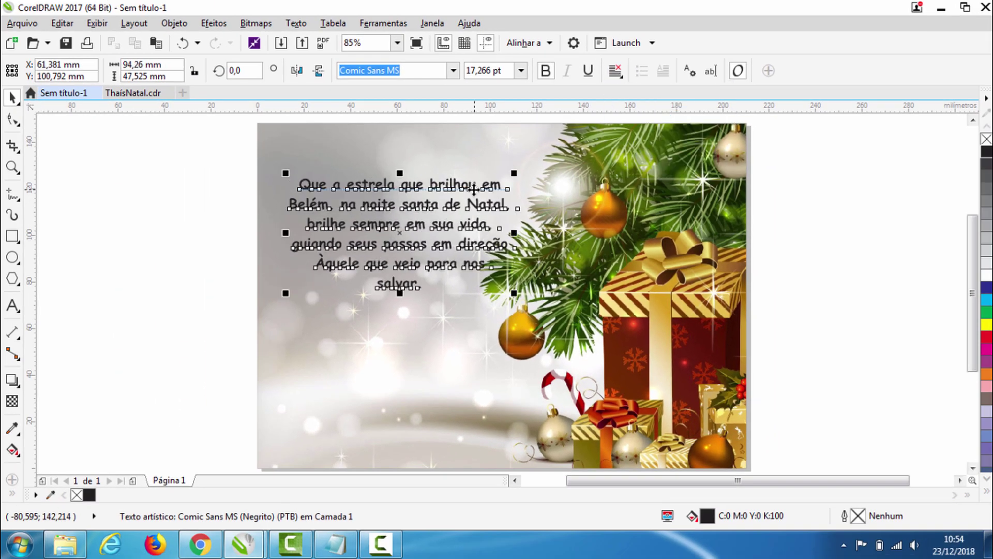
drag(480, 204, 463, 207)
- Increase the line spacing of the greeting message with the Shape tool
click(358, 277)
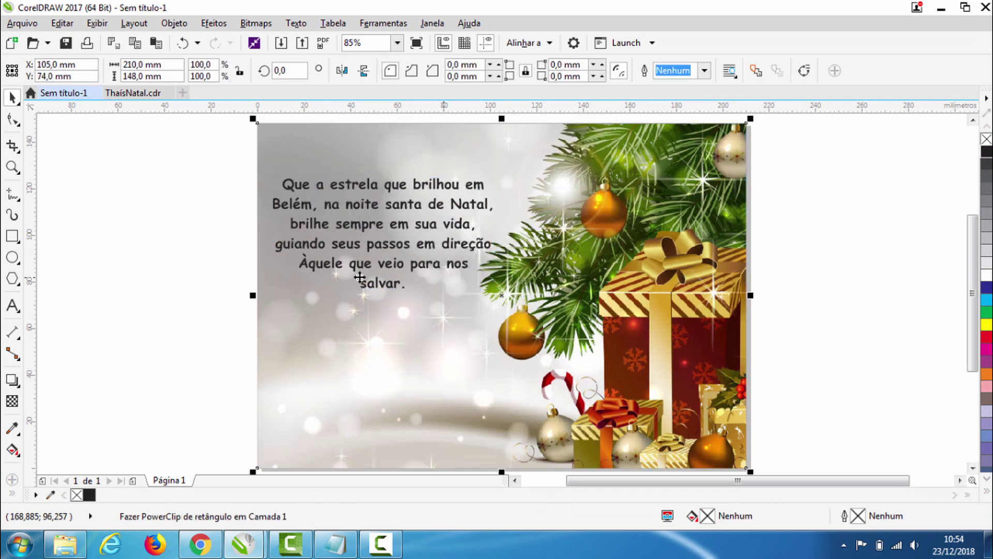
click(350, 248)
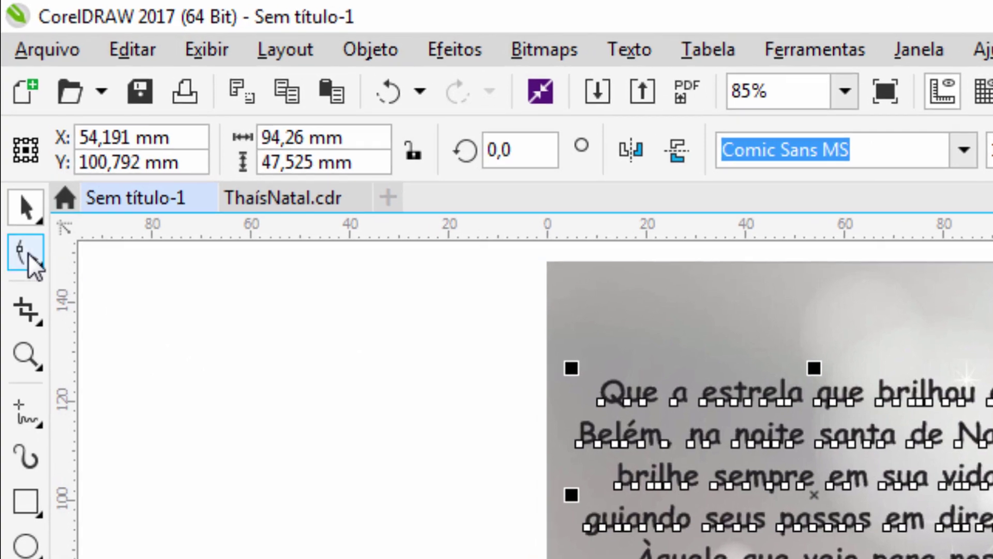
click(27, 253)
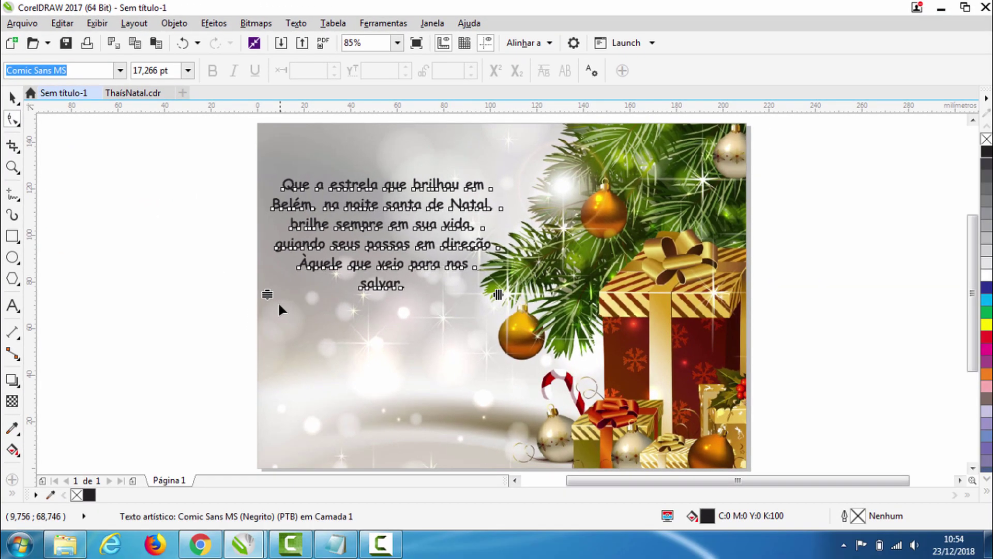
drag(269, 296, 275, 346)
click(13, 97)
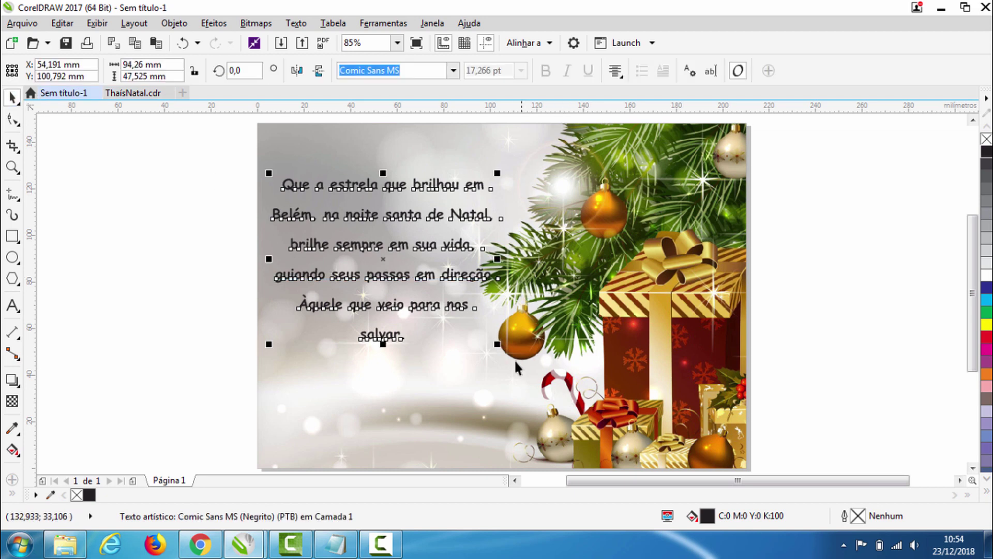
- Scale the greeting message down to about 87 × 64 mm and move it slightly downward
drag(500, 346, 488, 344)
click(484, 344)
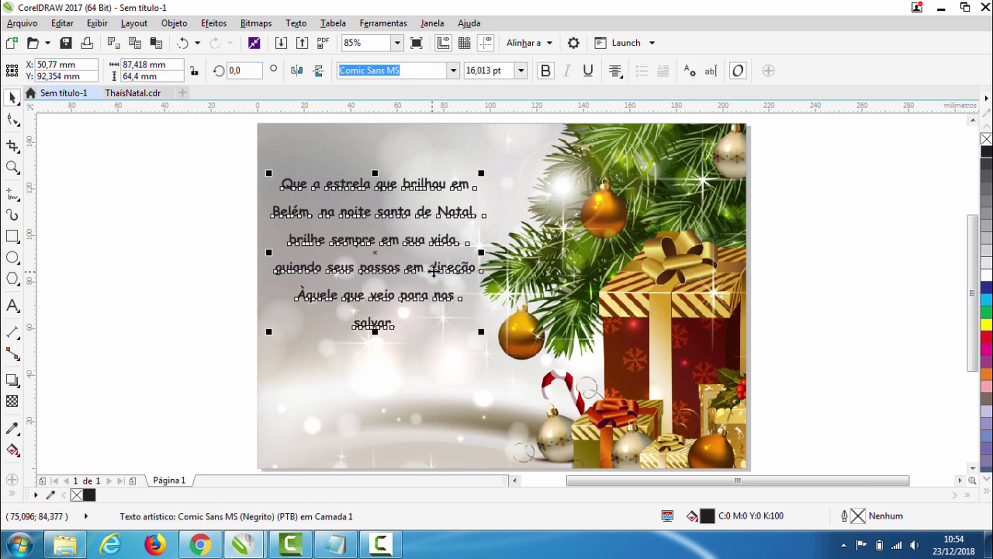
drag(433, 274, 433, 288)
click(202, 297)
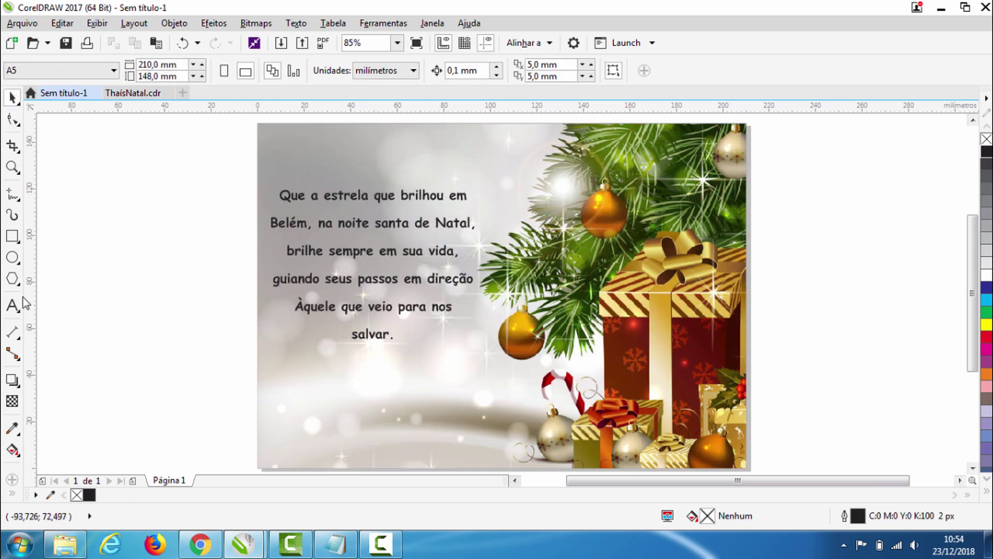
- Add the artistic text "Boas Festas!" in Freehand591 Bold and place it, enlarged, beneath the greeting message
click(13, 305)
click(133, 391)
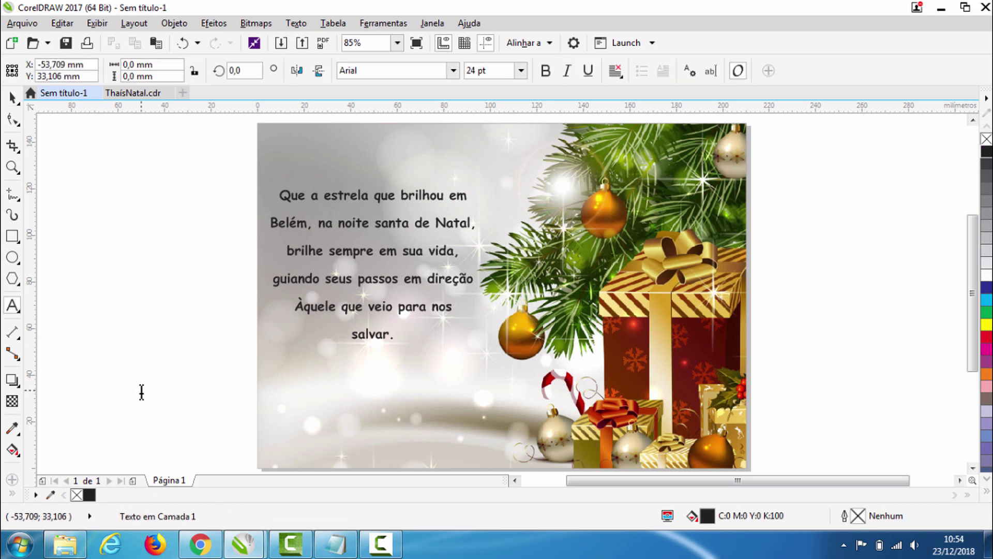
text(Boas Festas!)
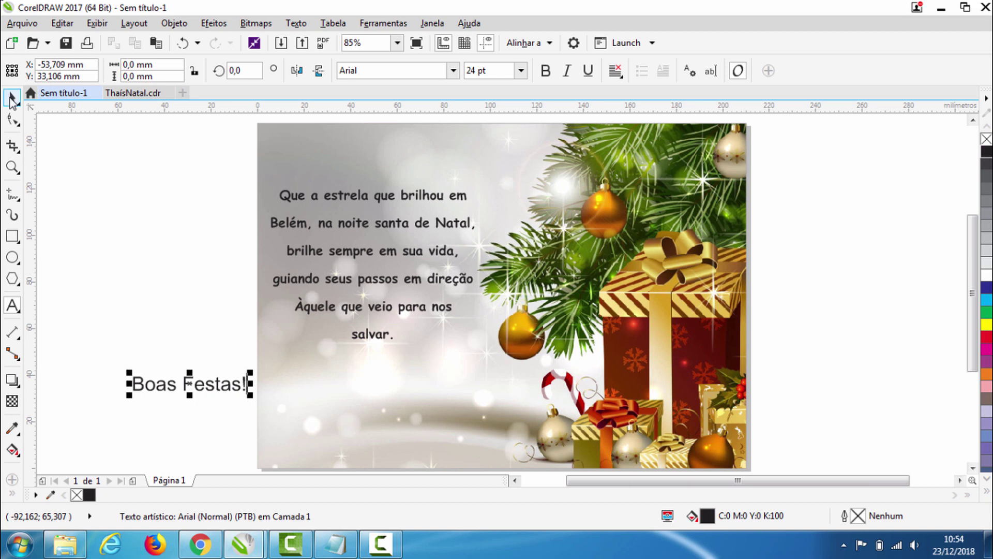
click(453, 73)
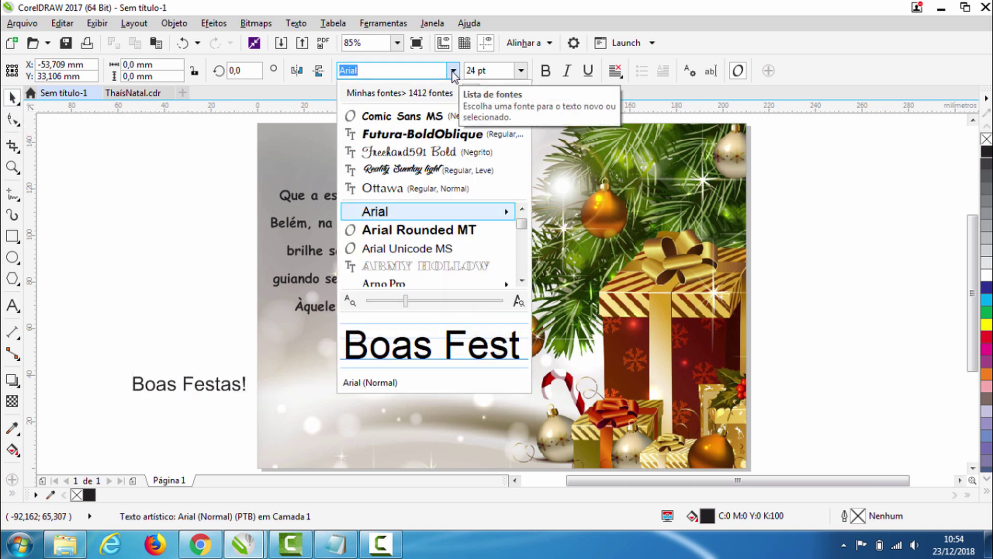
click(442, 153)
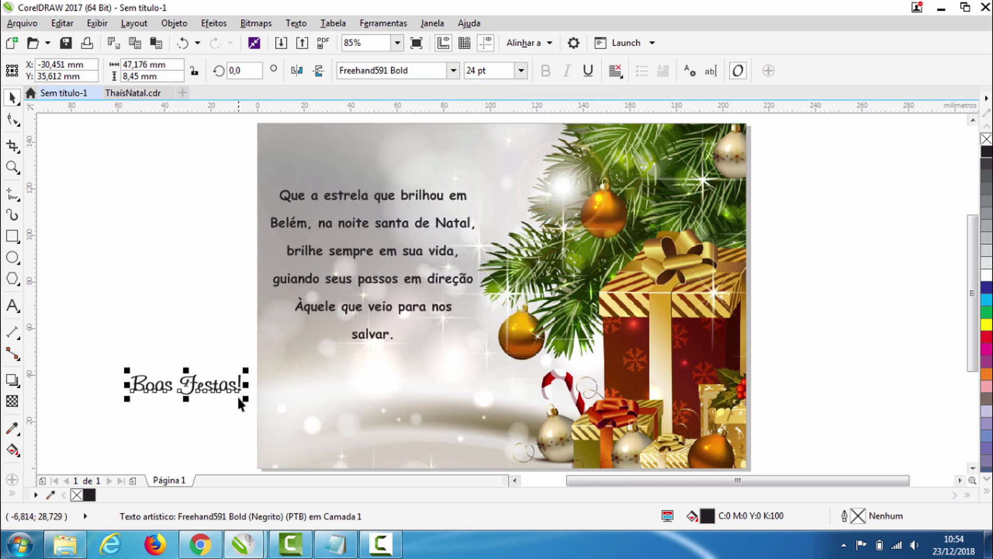
drag(243, 392, 440, 385)
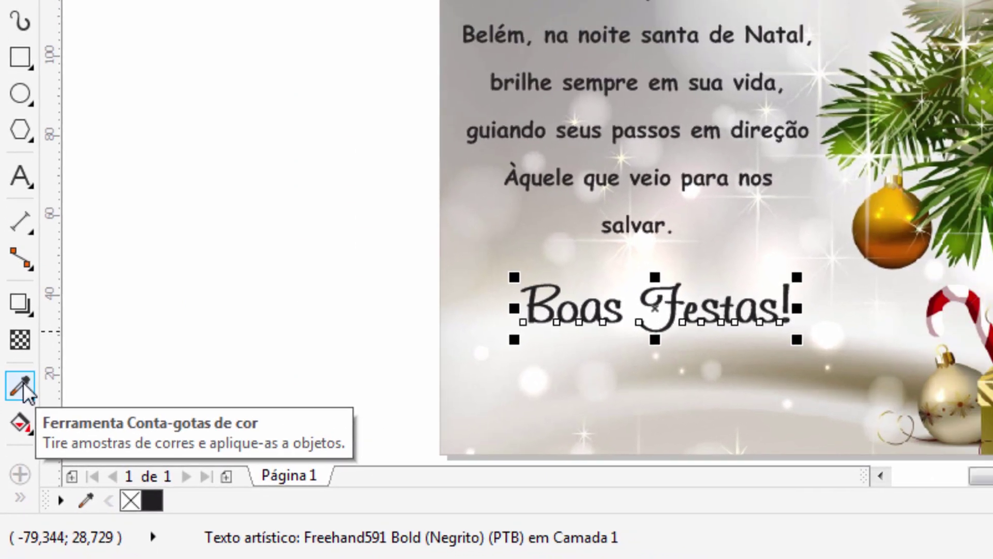
- Sample the dark red of the large gift box and apply it to the fill and outline of "Boas Festas!"
click(27, 360)
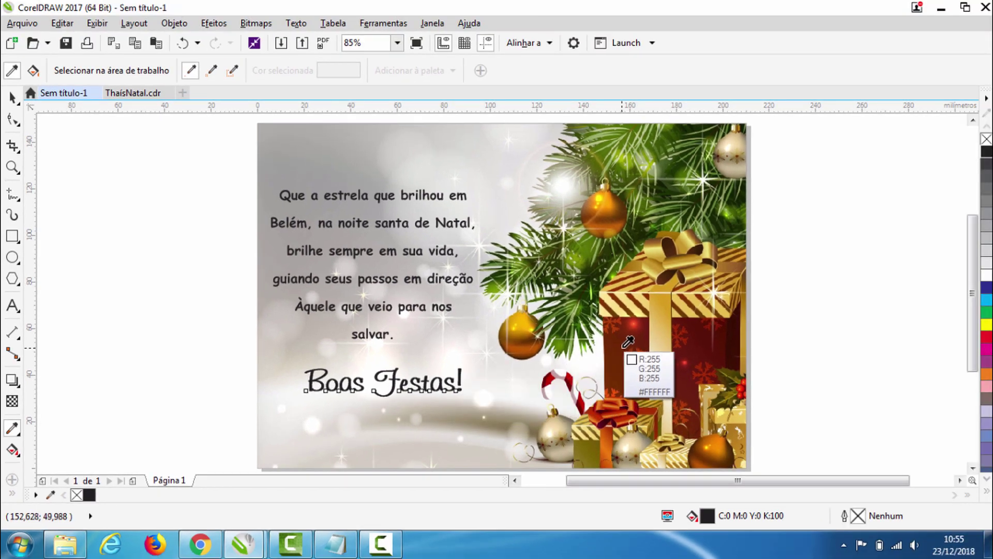
click(627, 344)
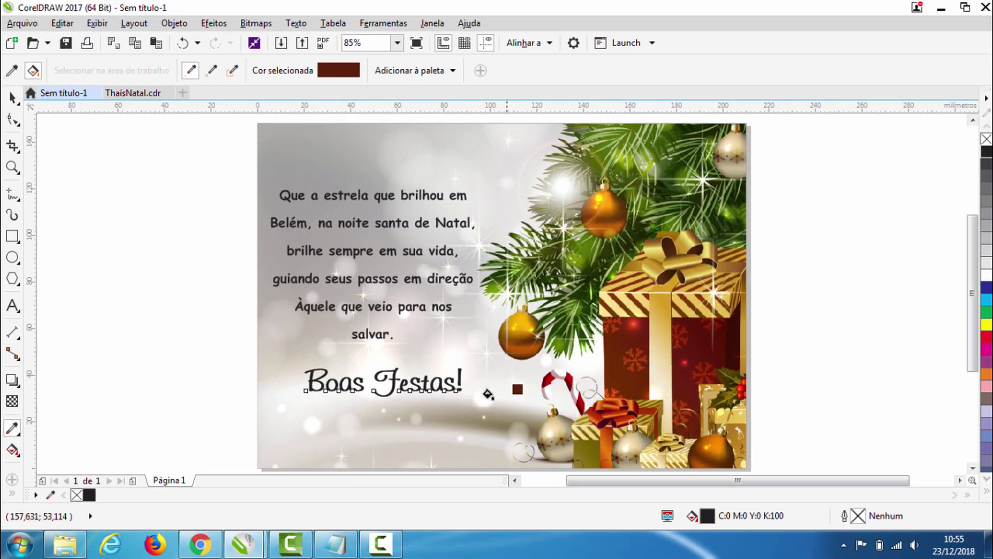
click(455, 372)
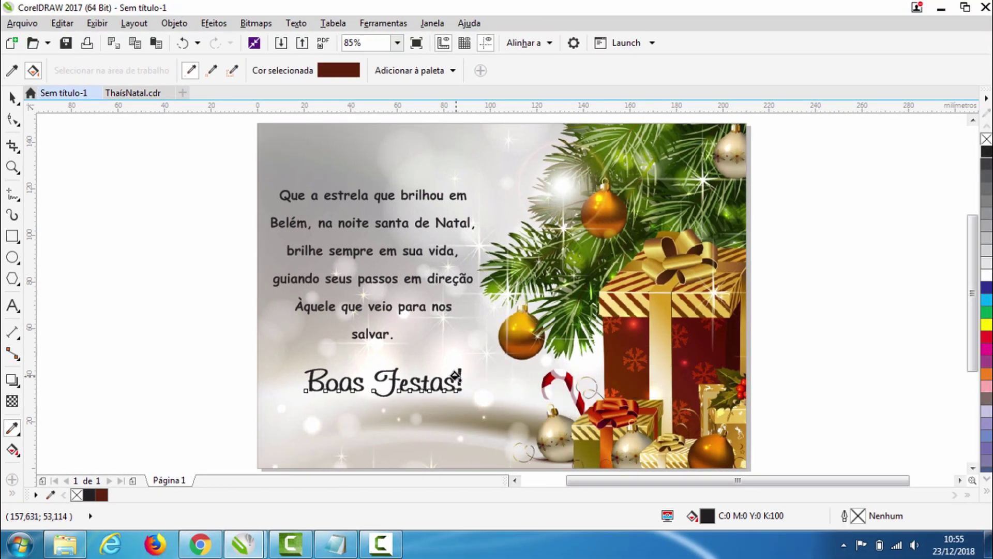
scroll(410, 388, up, 2)
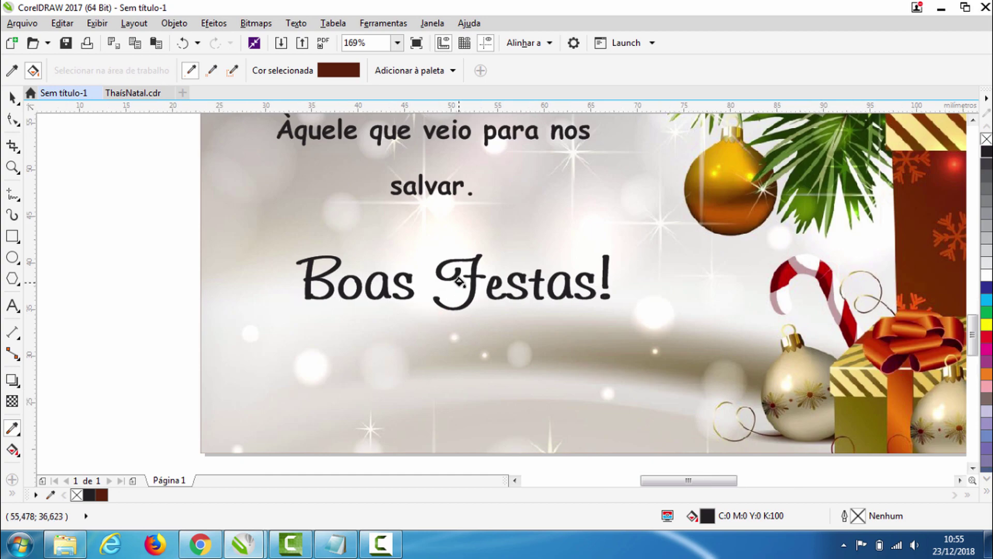
scroll(458, 281, up, 2)
click(526, 273)
scroll(526, 272, down, 4)
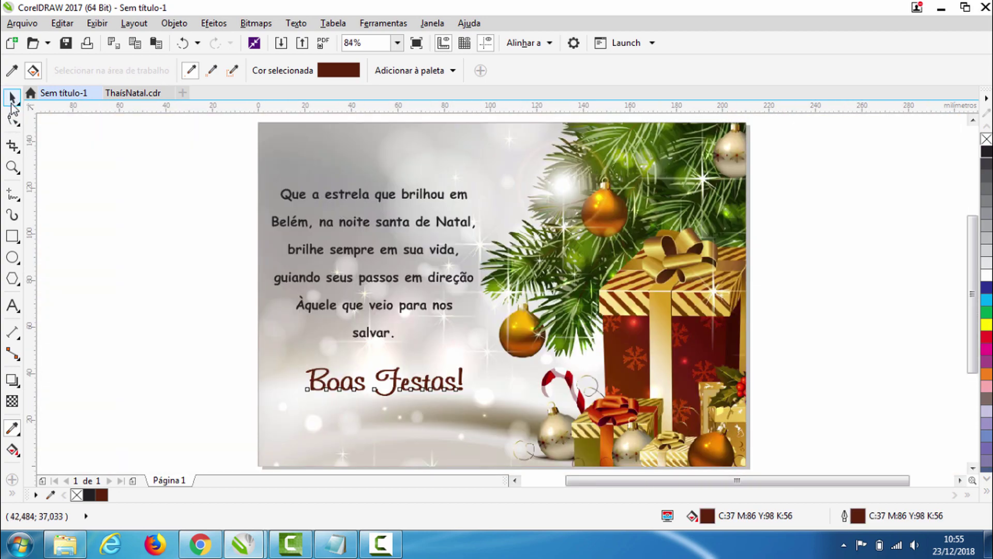
key(space)
- Shift the greeting message slightly right, and move it together with "Boas Festas!" lower on the card
click(398, 399)
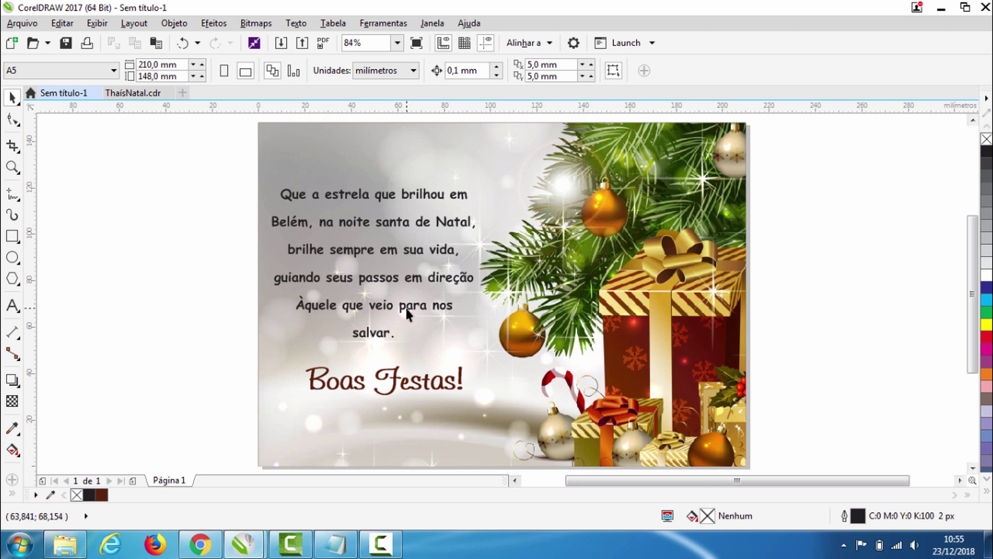
drag(406, 308, 414, 308)
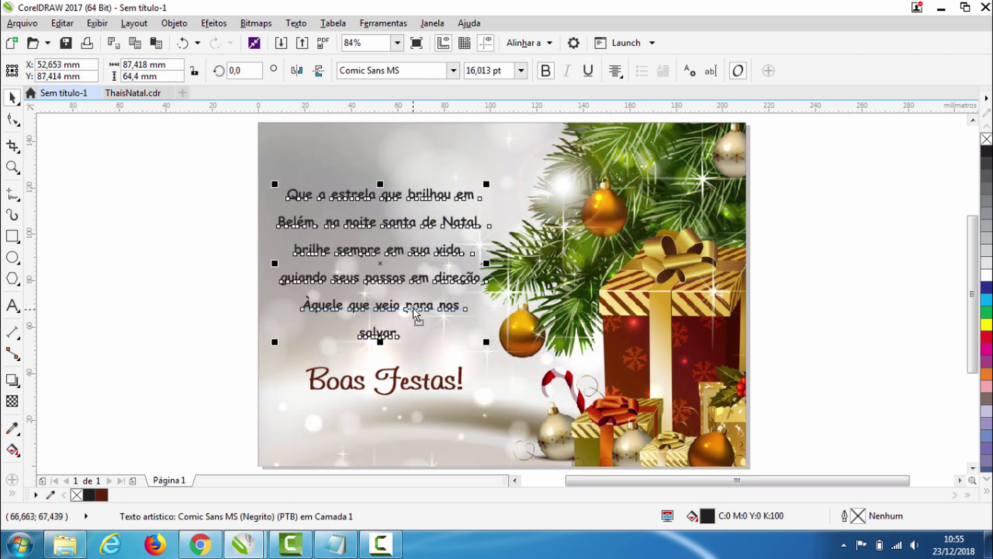
click(124, 355)
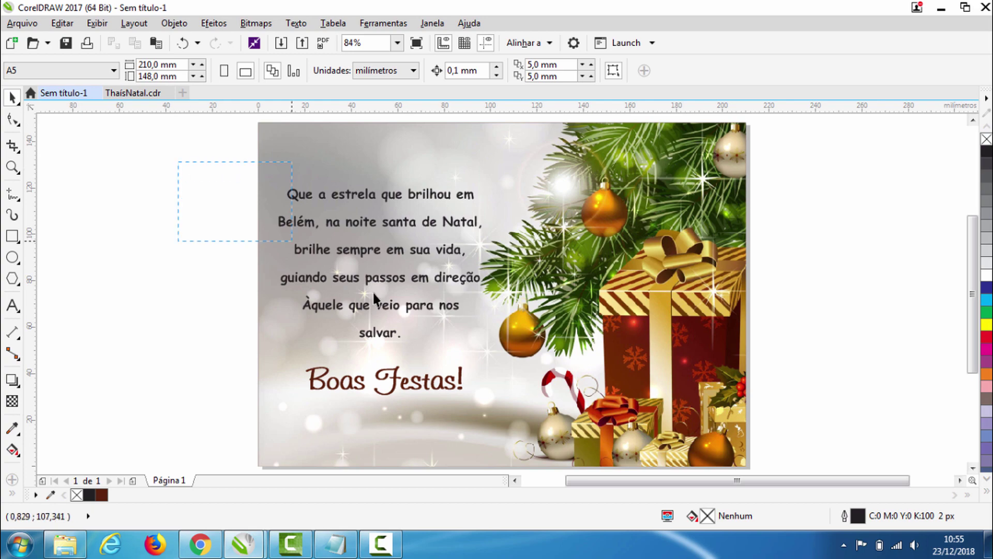
drag(371, 290, 519, 419)
drag(464, 290, 467, 309)
click(772, 217)
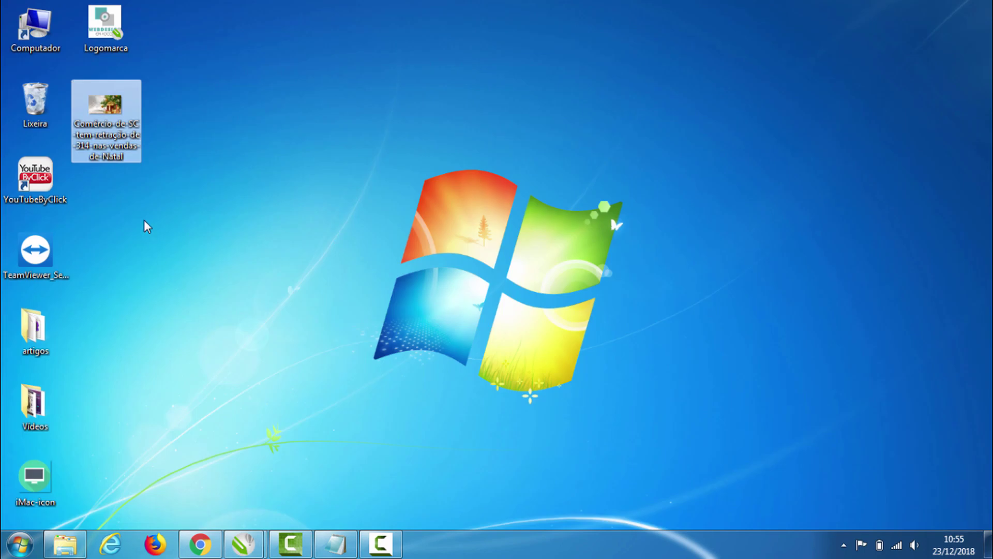
- Copy the Logomarca file from the desktop, paste it into the card and place the logo, about 25 × 21 mm, above the message
click(127, 44)
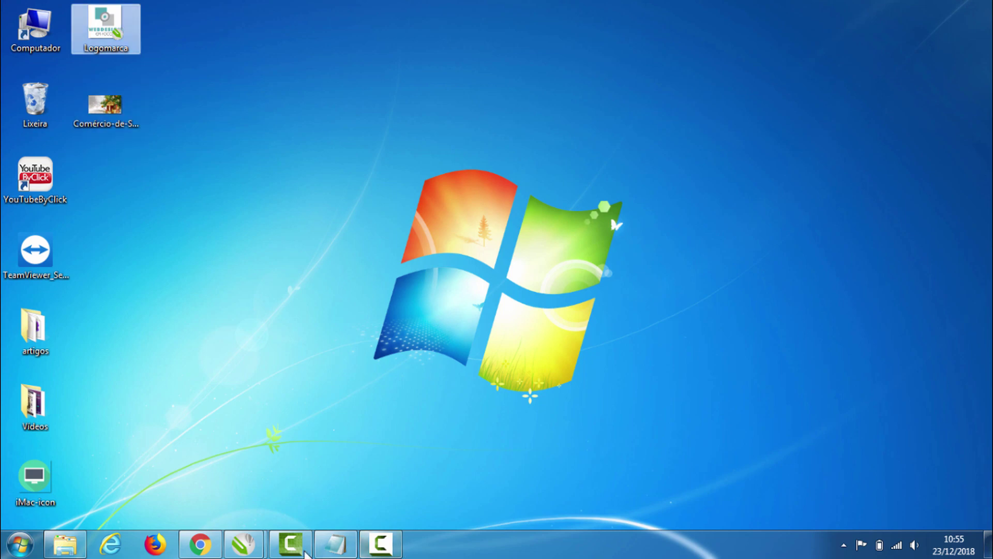
mouse_move(252, 553)
click(173, 494)
key(ctrl+v)
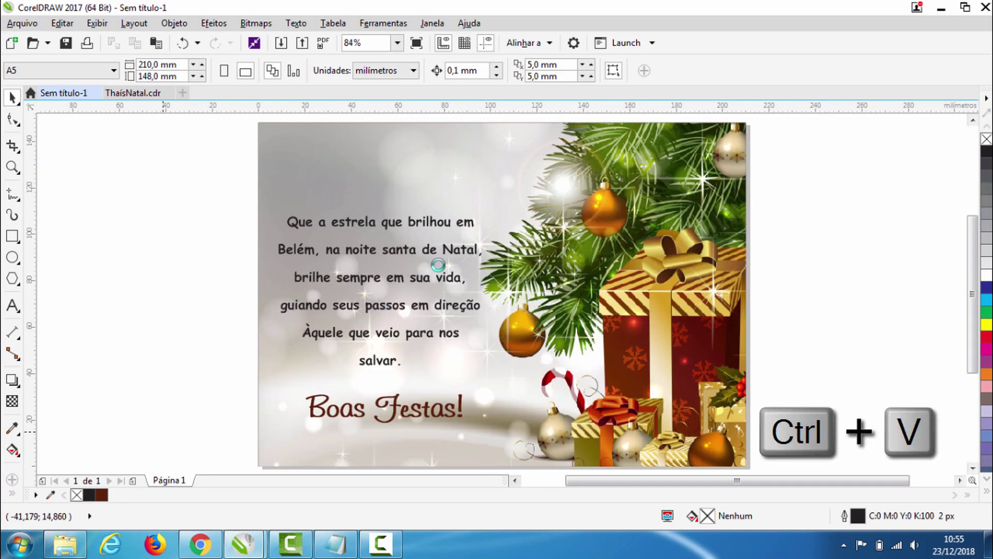
drag(604, 382, 388, 175)
key(Escape)
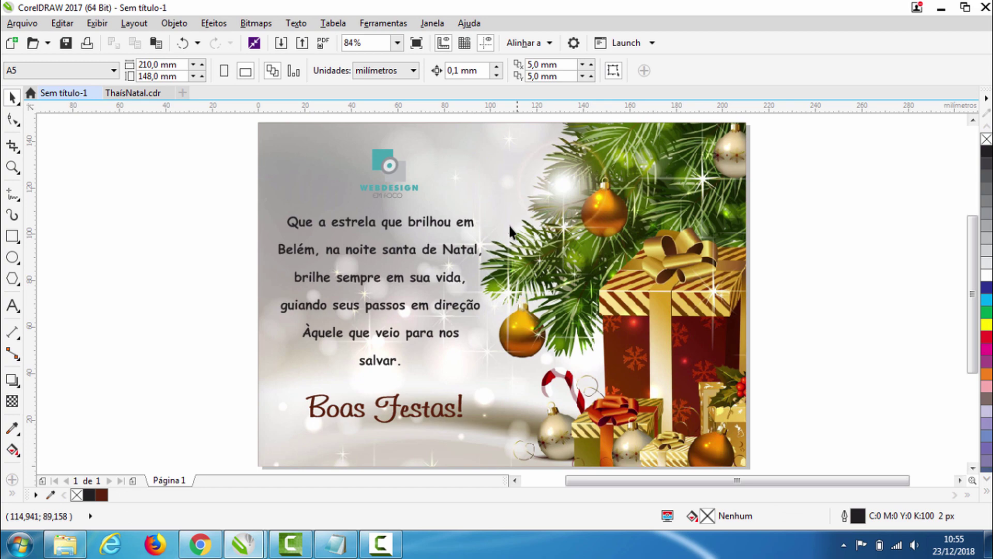
click(400, 181)
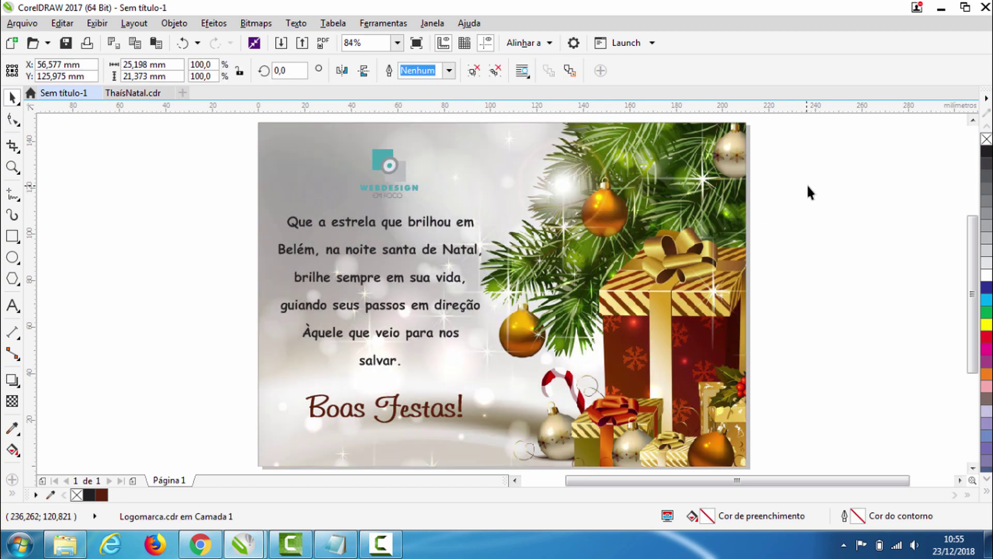
click(810, 192)
- Export the card to the desktop as a JPEG named CartaoNatal in RGB (24-bit) colour mode
key(ctrl+e)
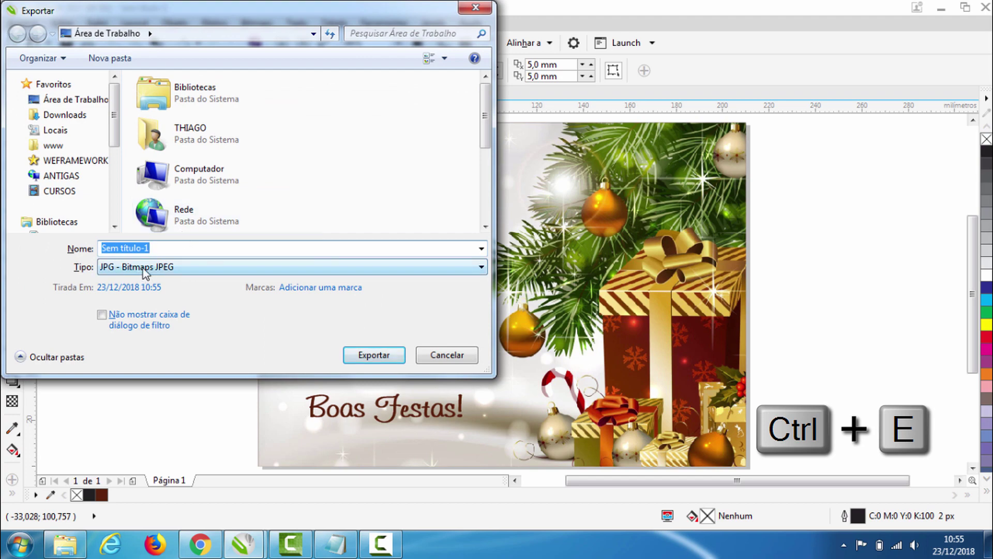
text(Carta)
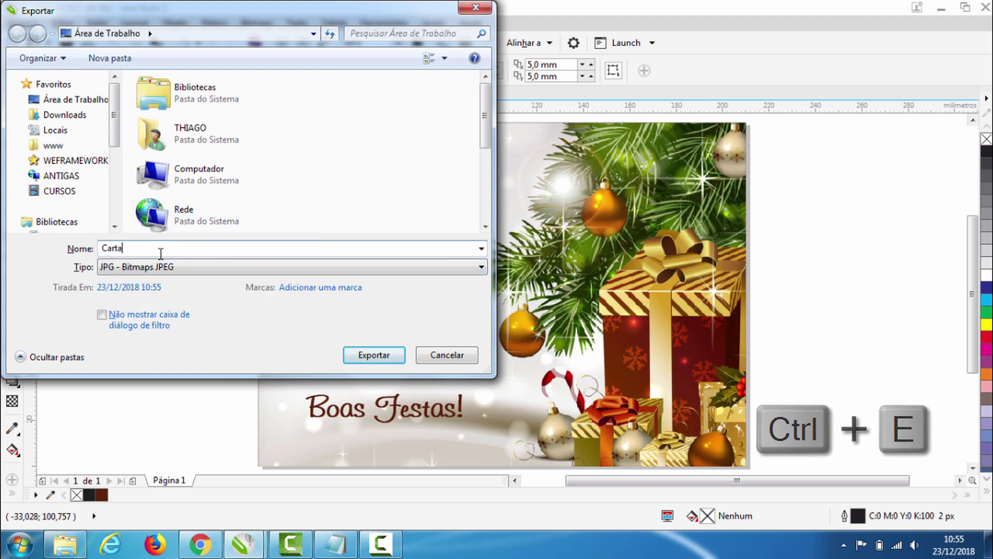
text(oNatal)
key(Return)
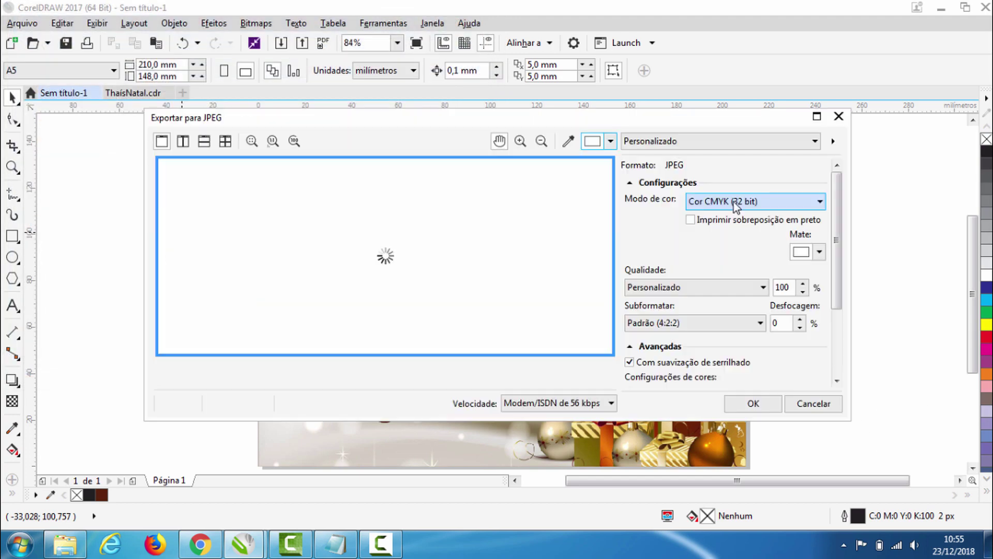
click(819, 201)
click(750, 224)
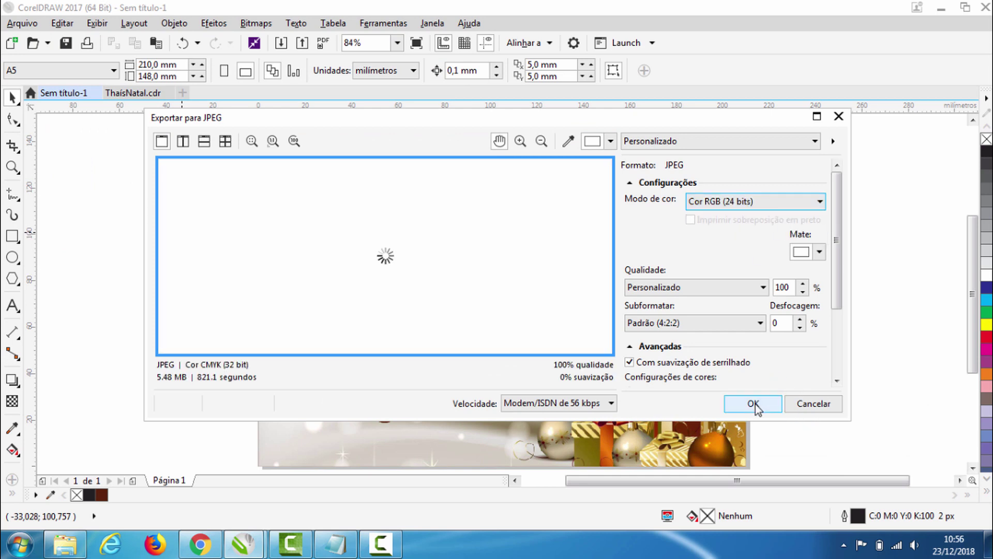
click(753, 404)
- Open the exported CartaoNatal image from the desktop to check it, and close the viewer
click(989, 545)
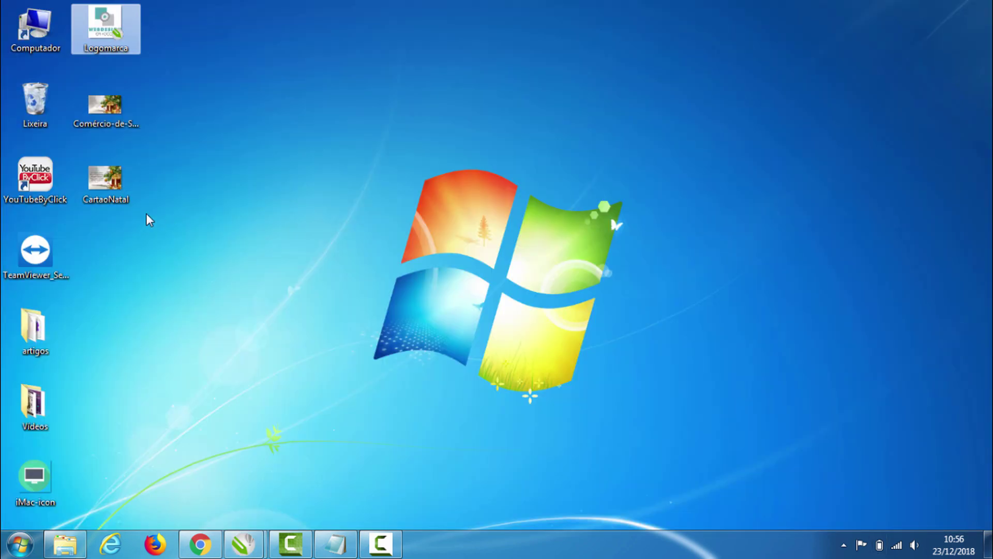
double_click(110, 192)
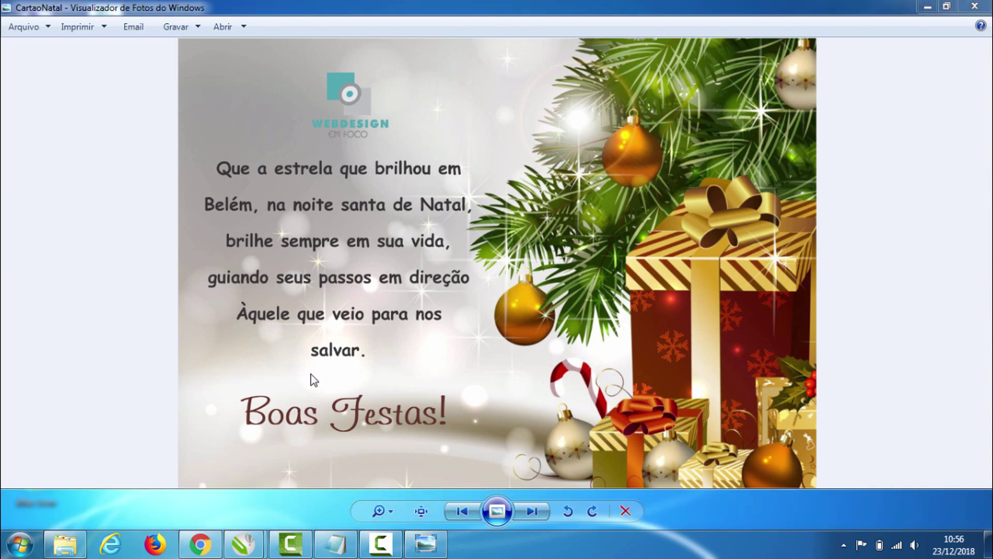
click(976, 6)
- Switch to WhatsApp Web in Chrome and send the CartaoNatal image as a photo to the Webdesign Em Foco chat
click(200, 543)
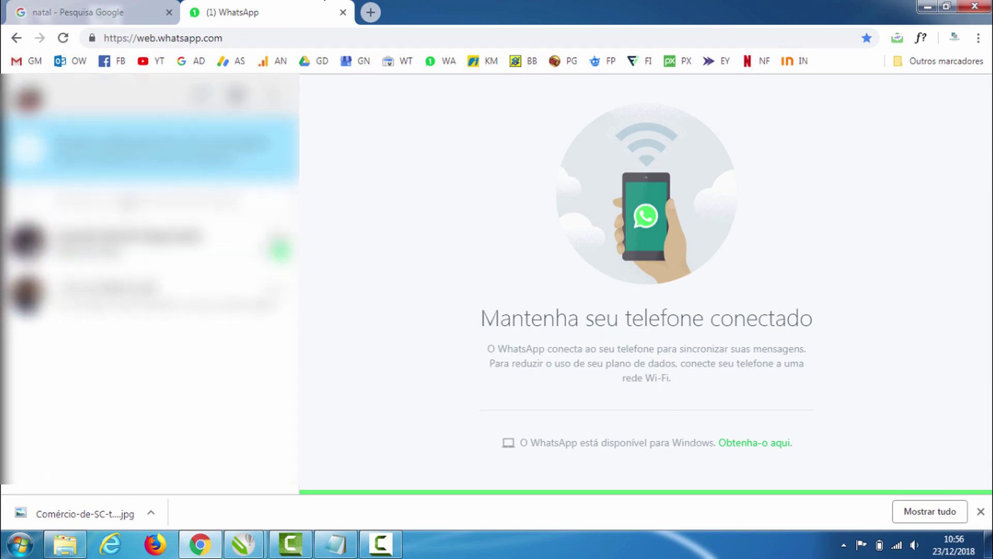
click(77, 288)
click(930, 96)
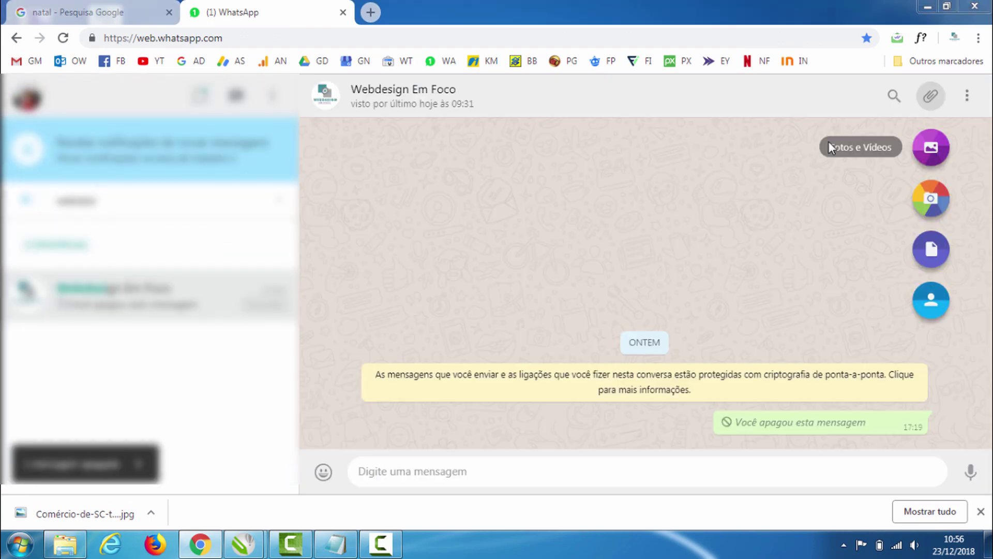
click(931, 147)
scroll(451, 110, down, 5)
double_click(200, 150)
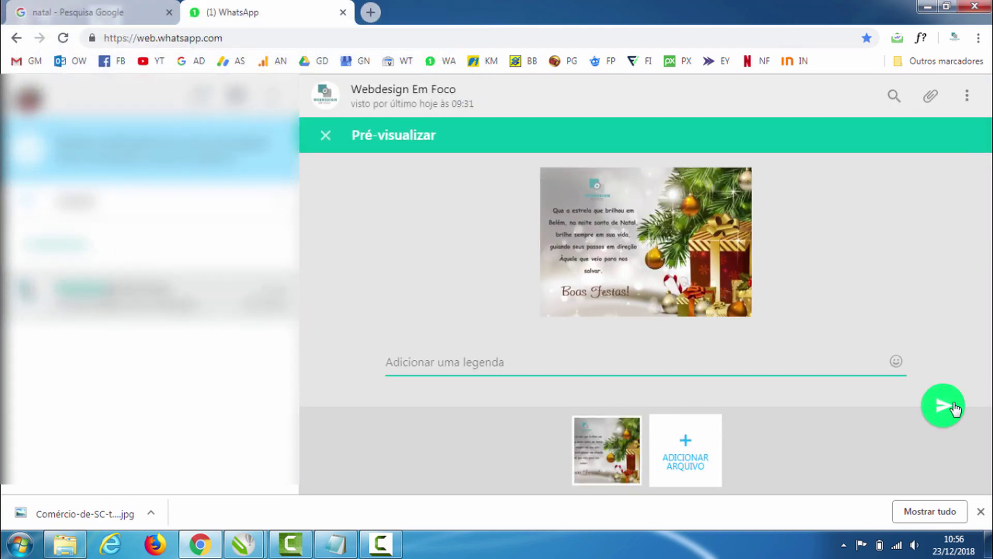
click(953, 408)
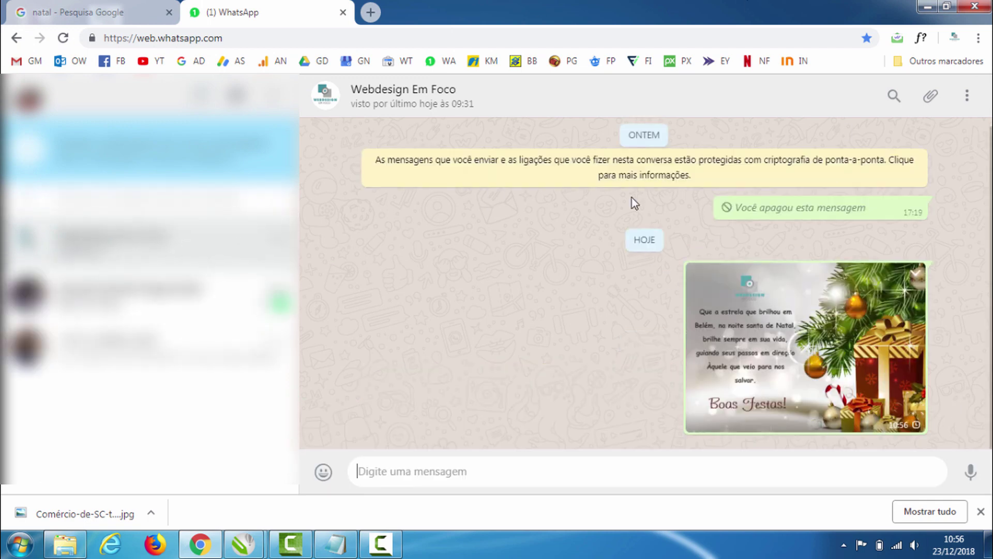